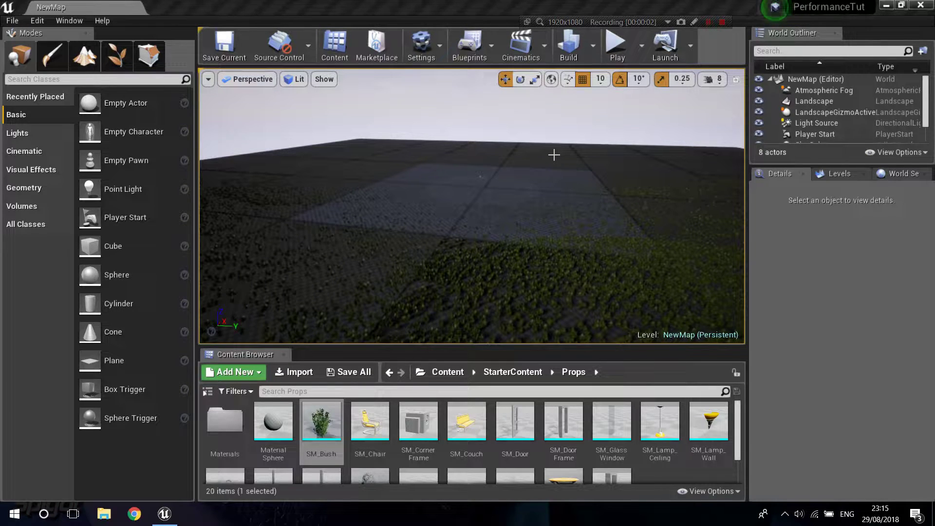
# Step: Examine the bush foliage covering the landscape from near and far camera positions in the level
pyautogui.moveTo(521, 150); pyautogui.dragTo(521, 178, button='right')
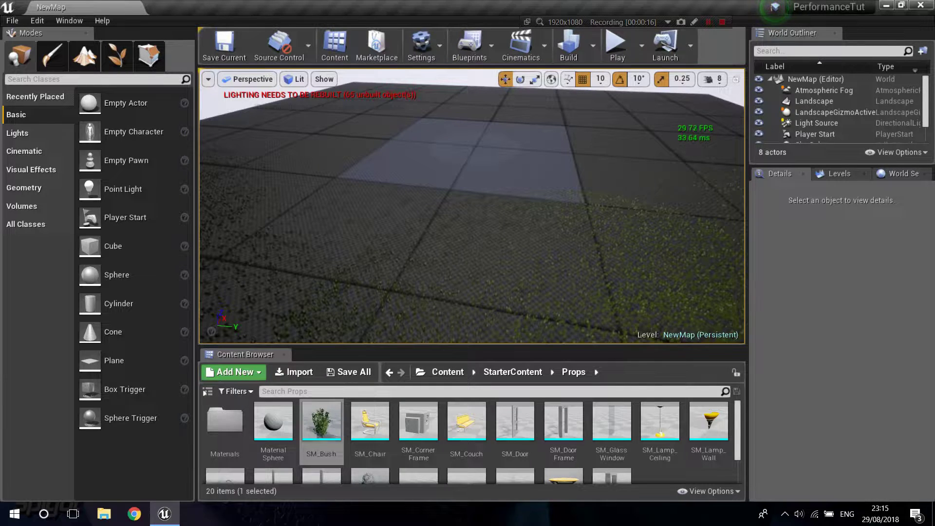
pyautogui.moveTo(492, 242); pyautogui.dragTo(495, 227, button='right')
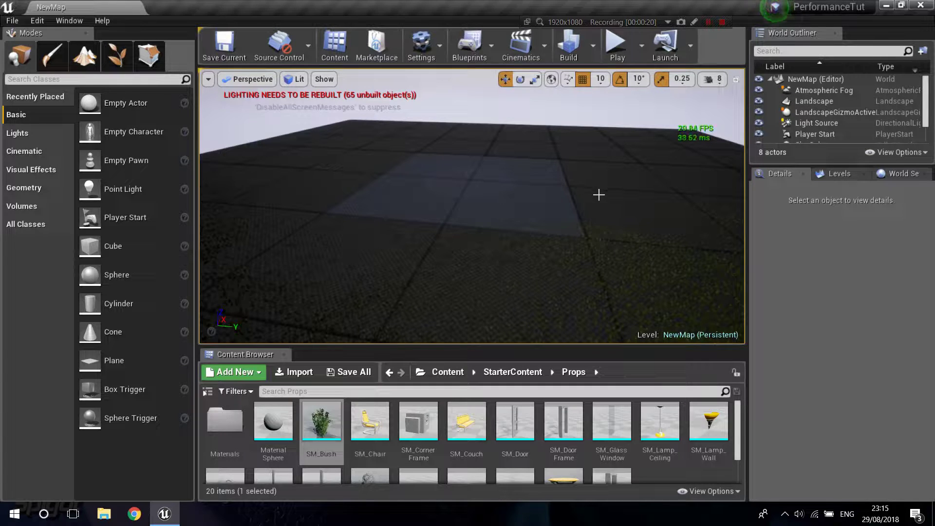
pyautogui.moveTo(320, 125); pyautogui.dragTo(311, 128, button='right')
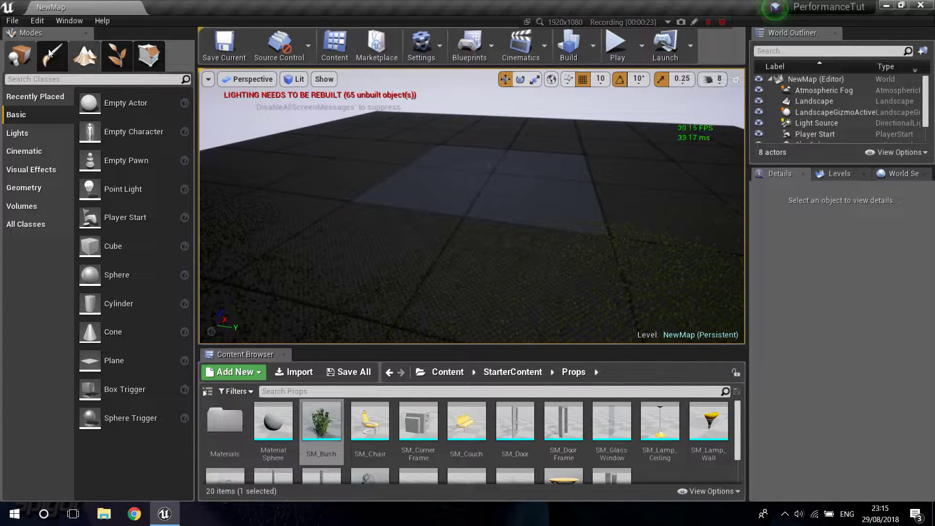
pyautogui.click(9, 20)
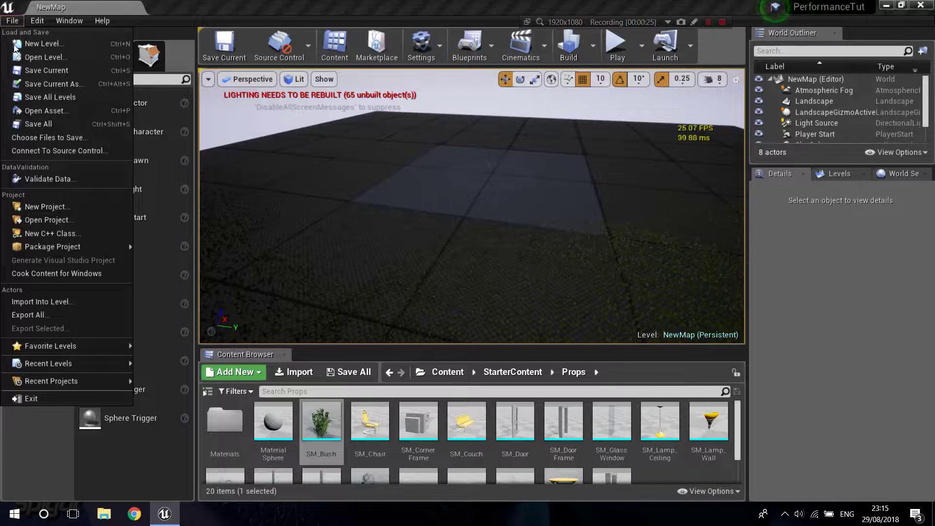
pyautogui.press('s')
pyautogui.moveTo(447, 207); pyautogui.dragTo(447, 206, button='right')
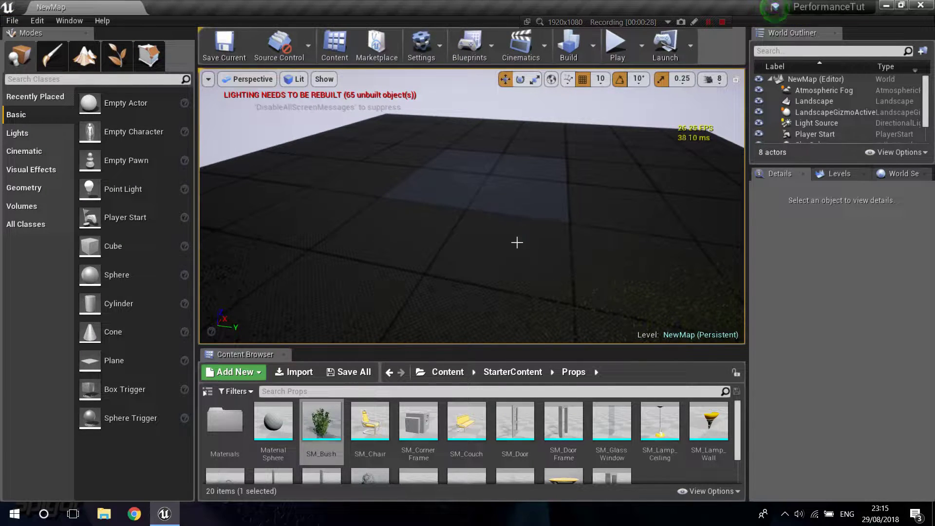
pyautogui.press('w')
pyautogui.moveTo(556, 254); pyautogui.dragTo(550, 249, button='right')
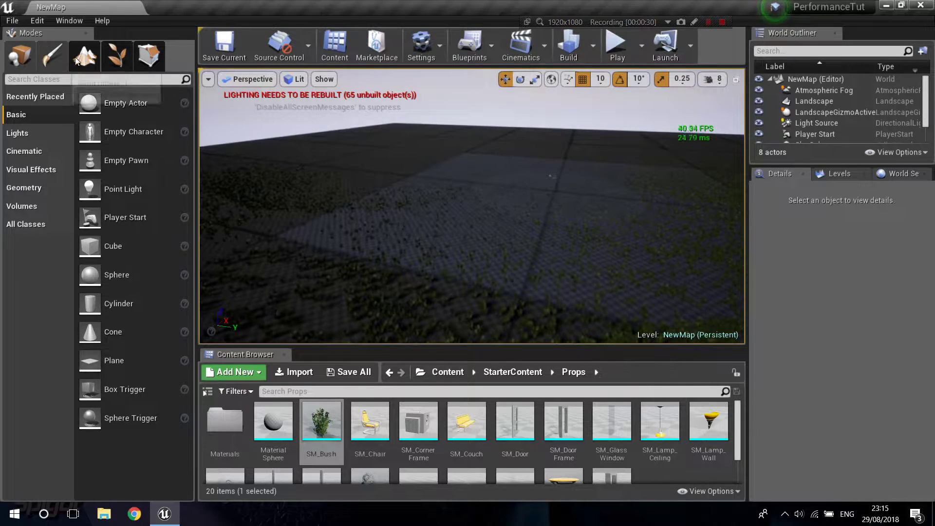
# Step: Switch the level editor to Foliage mode with its Paint tool settings shown
pyautogui.click(79, 63)
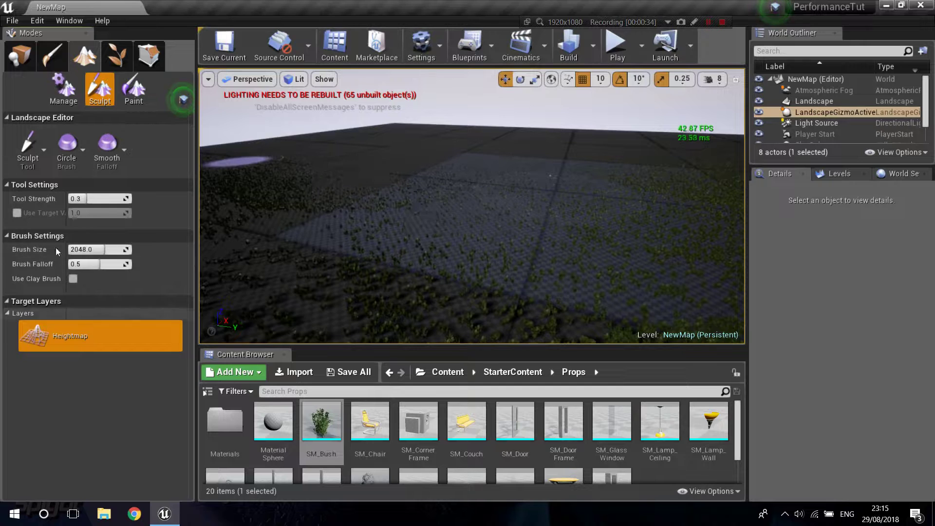
pyautogui.click(30, 63)
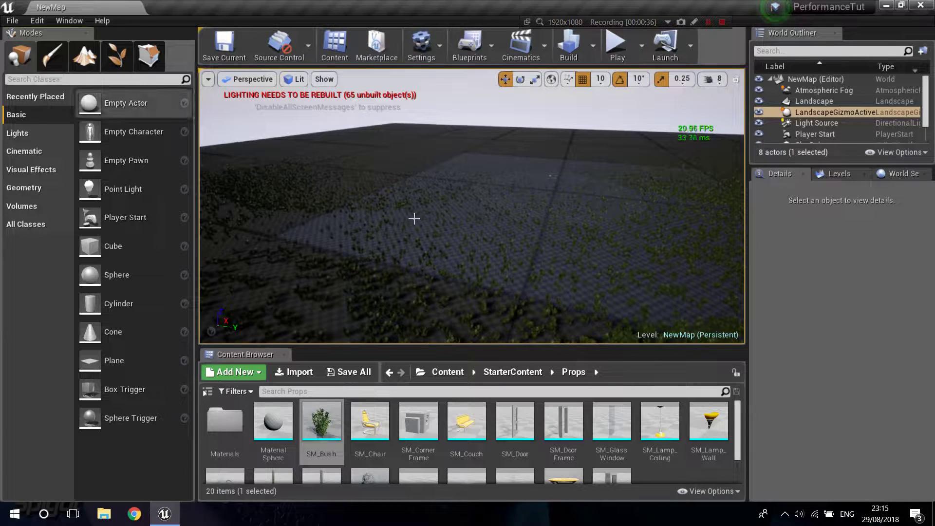
pyautogui.click(112, 63)
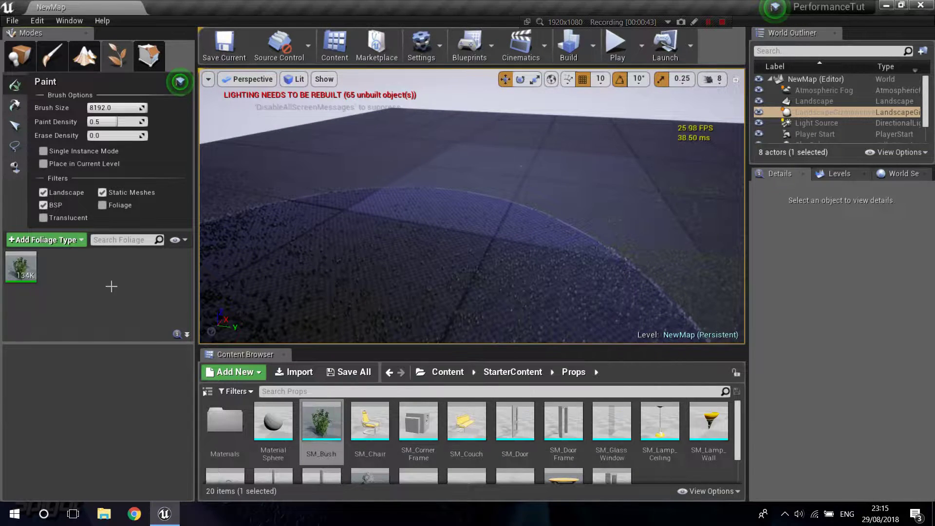
# Step: Start a play session in the viewport from within the painted bush field
pyautogui.moveTo(442, 256)
pyautogui.mouseDown(button='right')
pyautogui.moveTo(384, 302)
pyautogui.moveTo(316, 248)
pyautogui.moveTo(375, 219)
pyautogui.moveTo(477, 141)
pyautogui.moveTo(602, 165)
pyautogui.mouseUp(button='right')
pyautogui.press('w')
pyautogui.moveTo(516, 226); pyautogui.dragTo(492, 250, button='right')
pyautogui.click(617, 46)
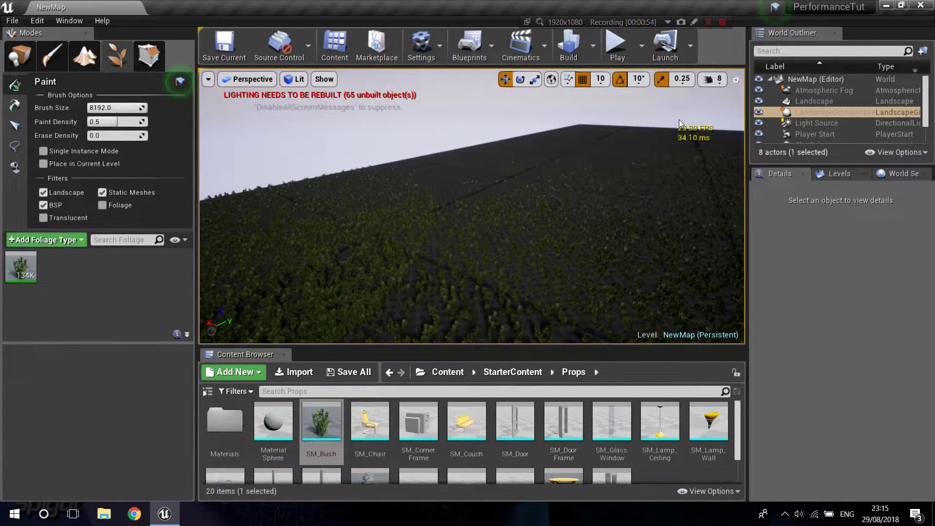
pyautogui.press('w')
pyautogui.moveTo(477, 211)
pyautogui.mouseDown(button='right')
pyautogui.moveTo(492, 187)
pyautogui.moveTo(501, 202)
pyautogui.moveTo(489, 260)
pyautogui.mouseUp(button='right')
pyautogui.press('s')
pyautogui.click(615, 51)
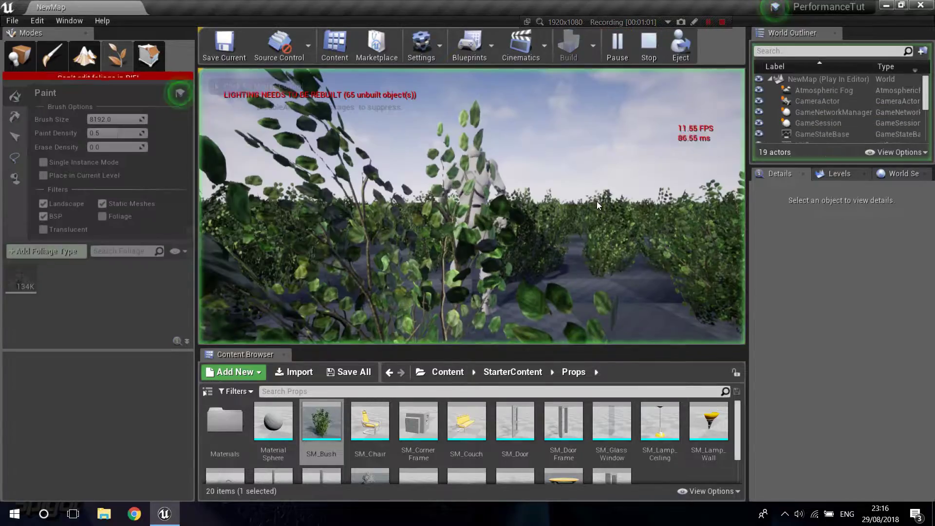
# Step: Run the character through the bushes, check the frame rate from different viewing angles, and end the play session
pyautogui.press('w')
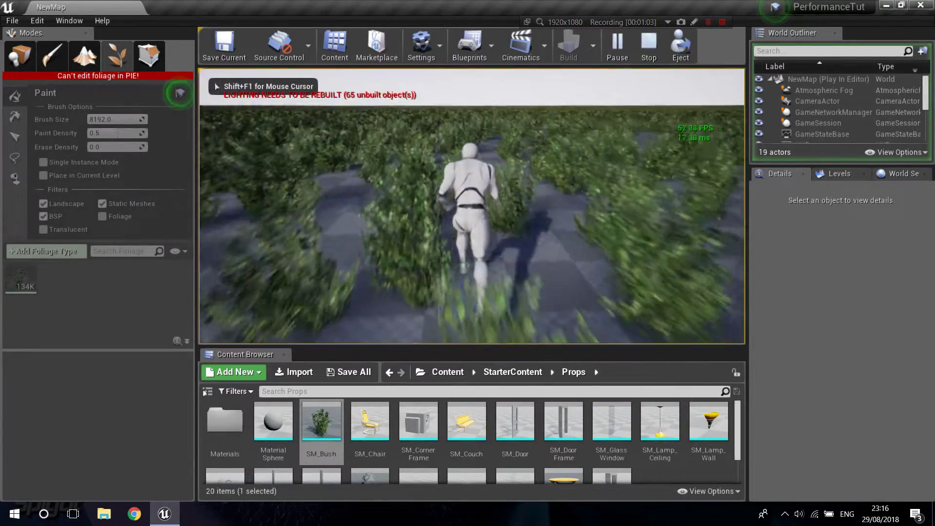
pyautogui.press('w')
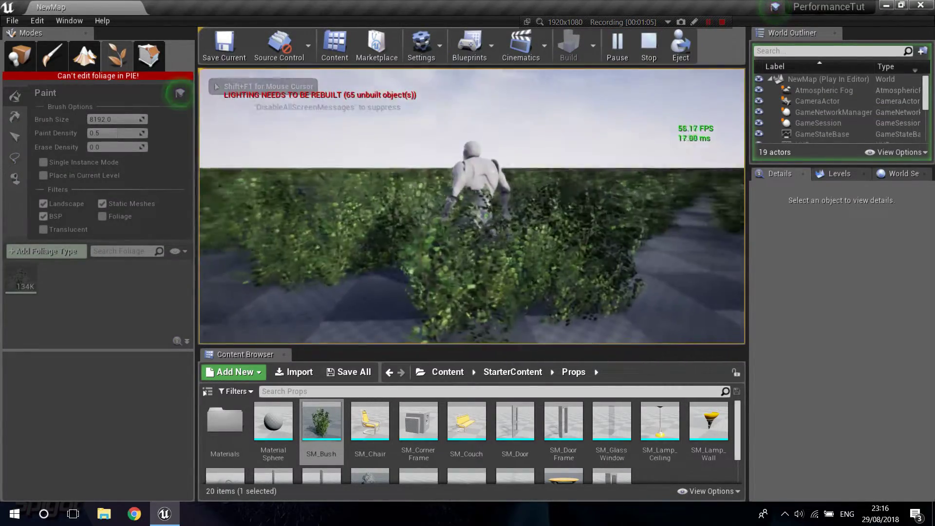
pyautogui.press('w')
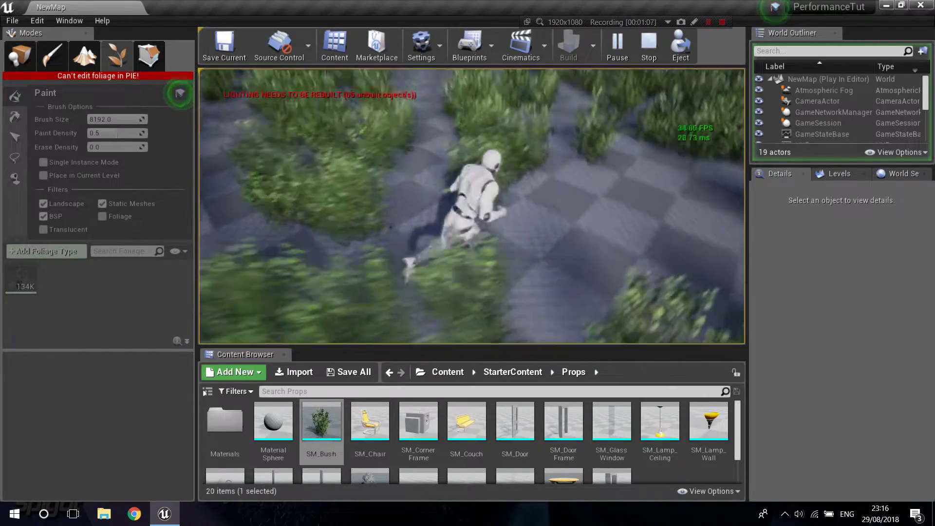
pyautogui.press('w')
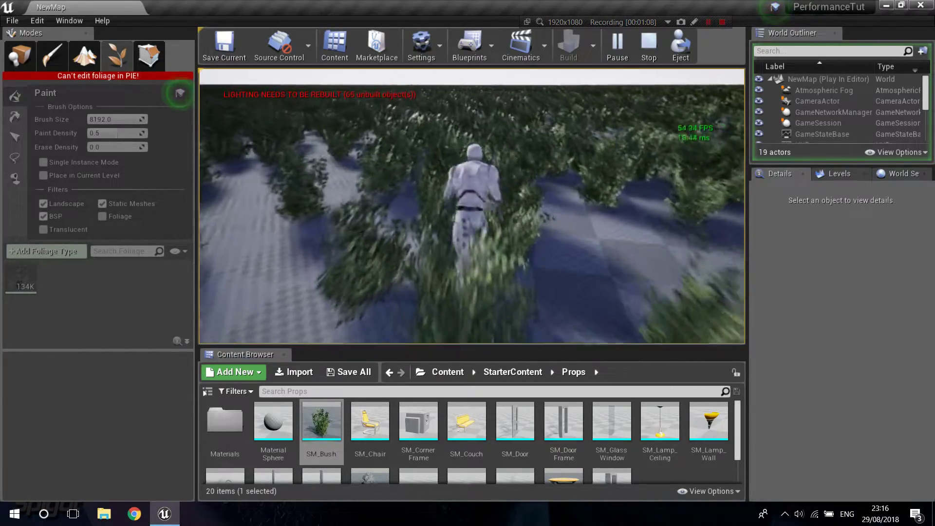
pyautogui.press('w')
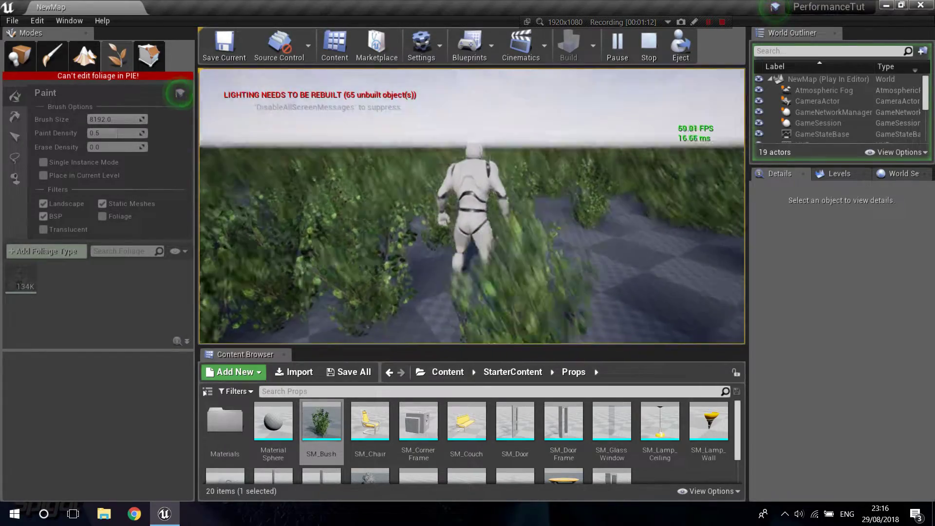
pyautogui.press('a')
pyautogui.press('w')
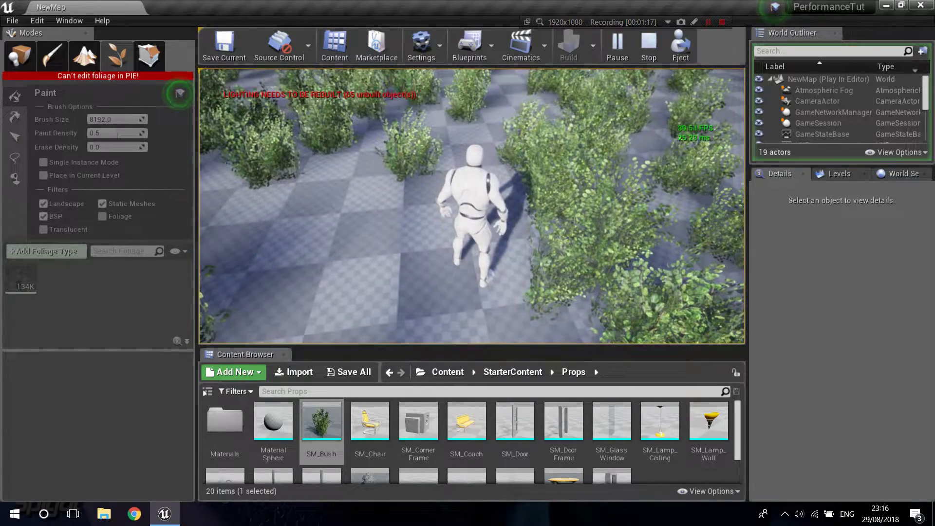
pyautogui.press('w')
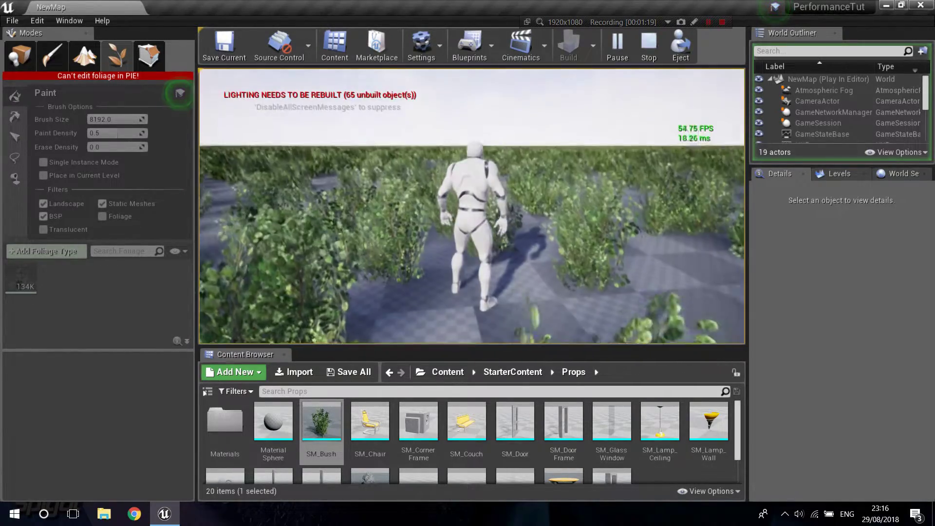
pyautogui.press('w')
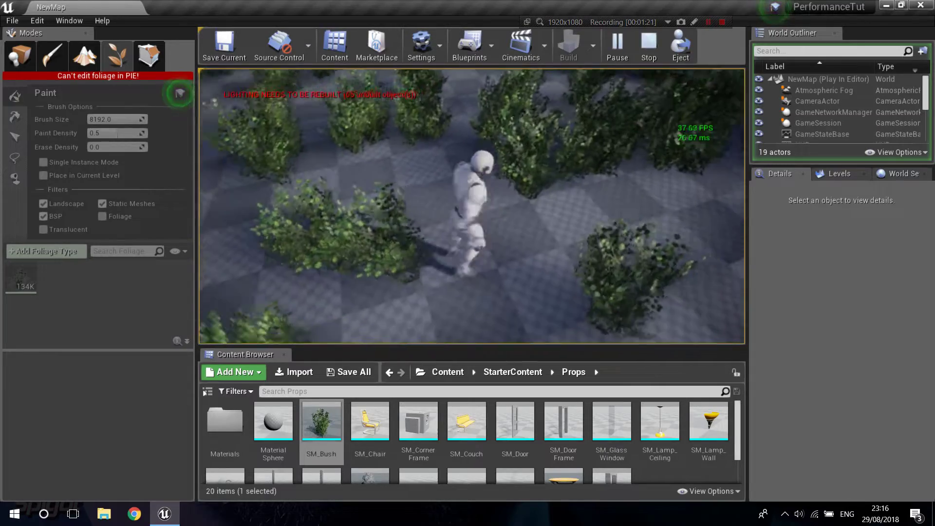
pyautogui.press('w')
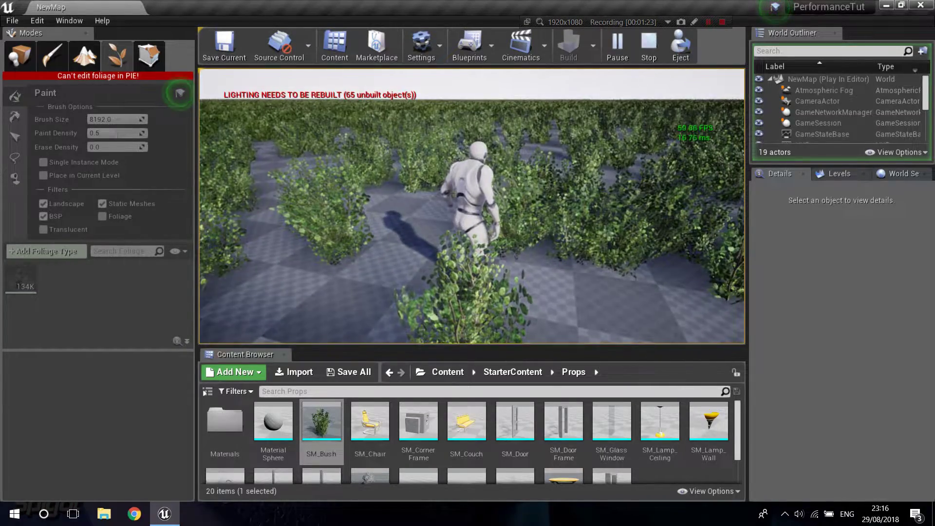
pyautogui.press('Escape')
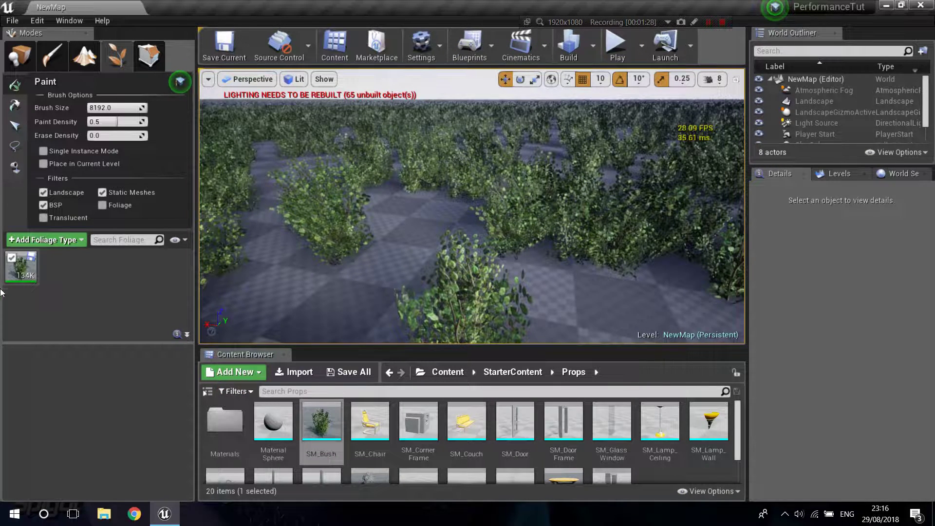
# Step: Open the SM_Bush static mesh in its editor and dock that editor beside the NewMap tab
pyautogui.doubleClick(326, 441)
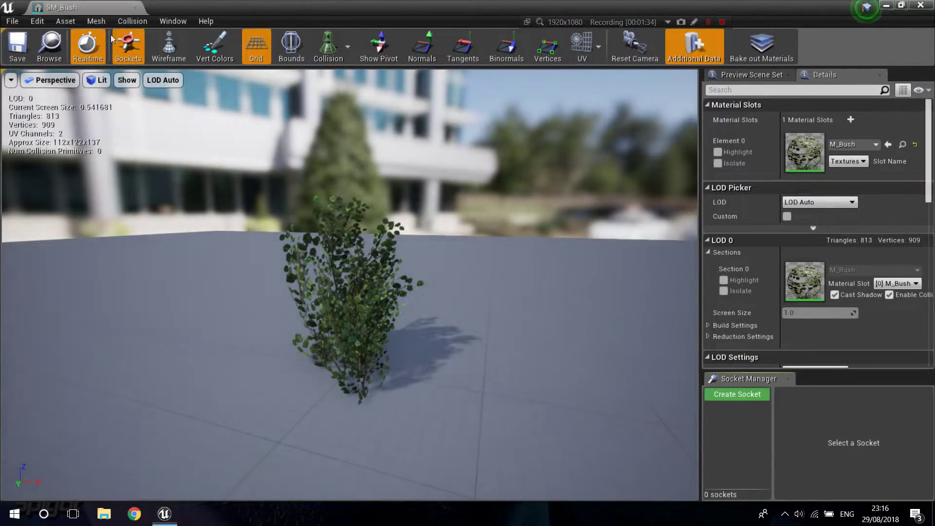
pyautogui.moveTo(100, 8); pyautogui.dragTo(204, 10)
pyautogui.press('s')
pyautogui.moveTo(375, 231); pyautogui.dragTo(343, 231, button='right')
pyautogui.press('w')
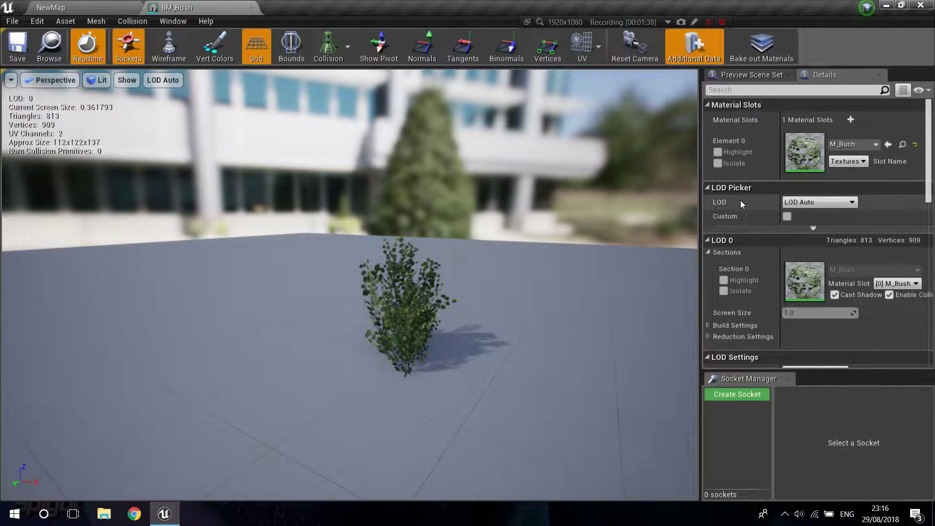
# Step: Examine the bush mesh's LOD settings and compare its LOD, screen size and triangle count at near and far distances
pyautogui.scroll(-2, 755, 271)
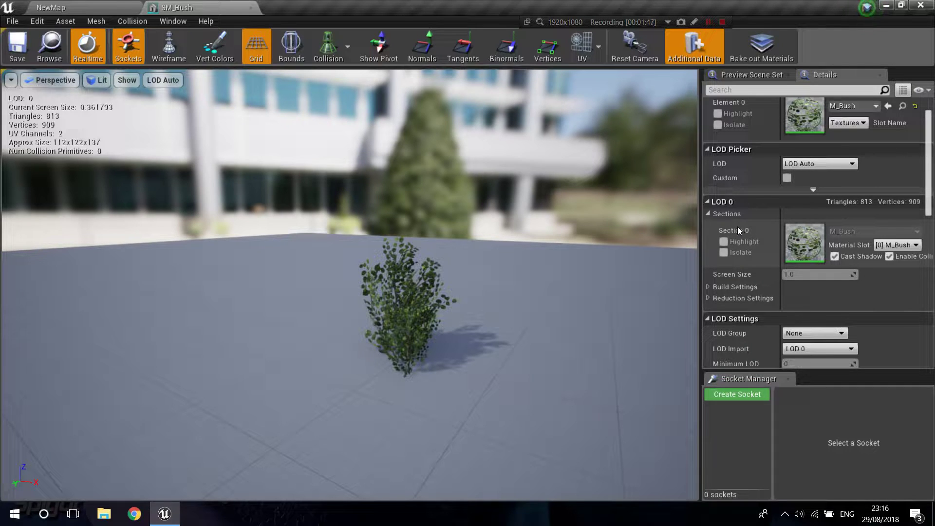
pyautogui.moveTo(414, 257); pyautogui.dragTo(408, 265, button='right')
pyautogui.scroll(-4, 867, 305)
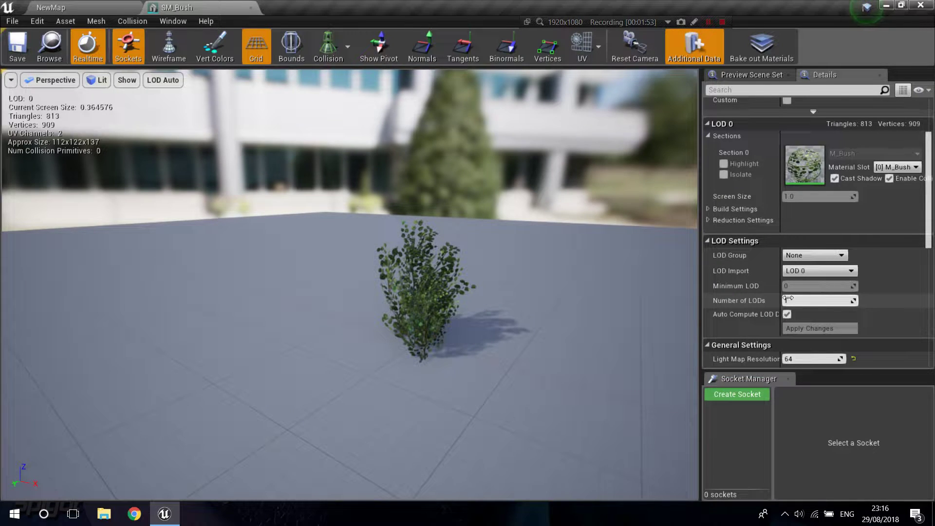
pyautogui.scroll(-1, 784, 312)
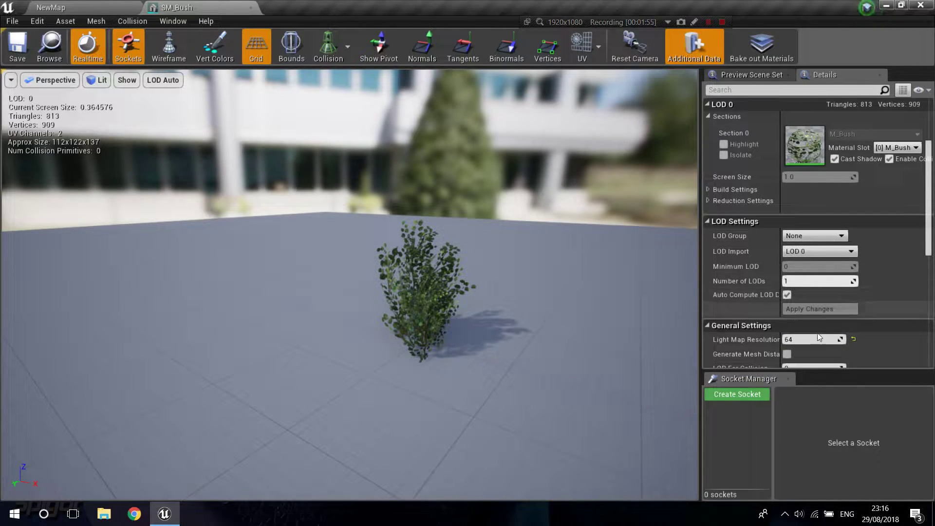
pyautogui.moveTo(437, 211); pyautogui.dragTo(450, 193)
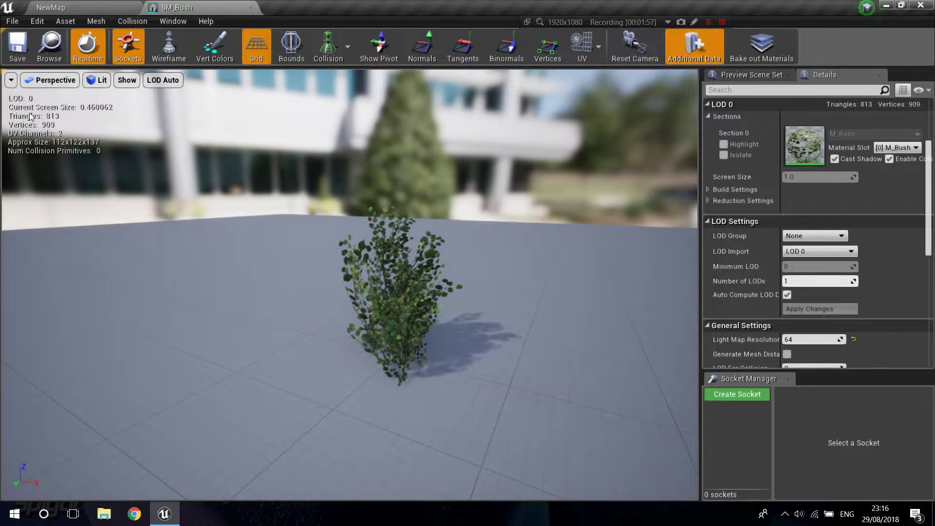
pyautogui.moveTo(146, 140); pyautogui.dragTo(120, 146, button='right')
pyautogui.moveTo(362, 160); pyautogui.dragTo(361, 159)
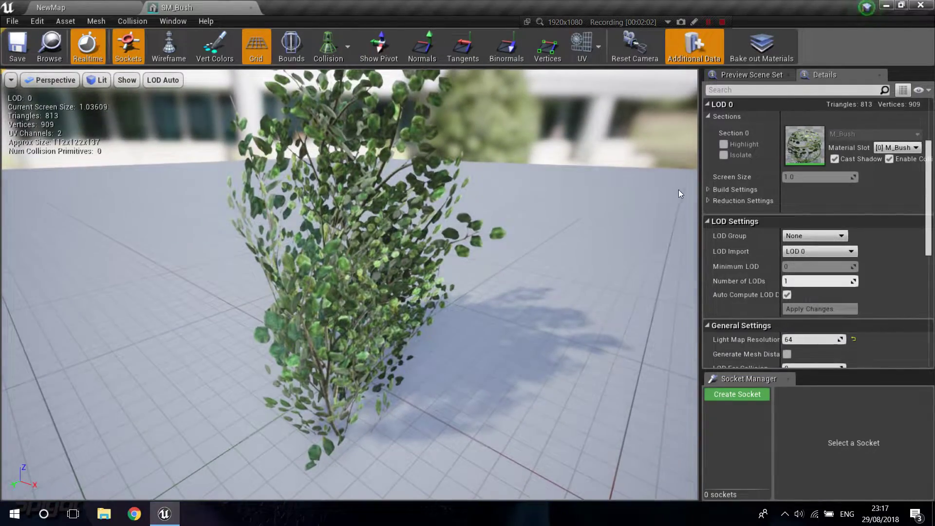
pyautogui.moveTo(487, 217); pyautogui.dragTo(487, 207, button='right')
pyautogui.moveTo(486, 205)
pyautogui.mouseDown()
pyautogui.moveTo(487, 234)
pyautogui.moveTo(487, 195)
pyautogui.moveTo(487, 210)
pyautogui.mouseUp()
pyautogui.moveTo(145, 106); pyautogui.dragTo(145, 108)
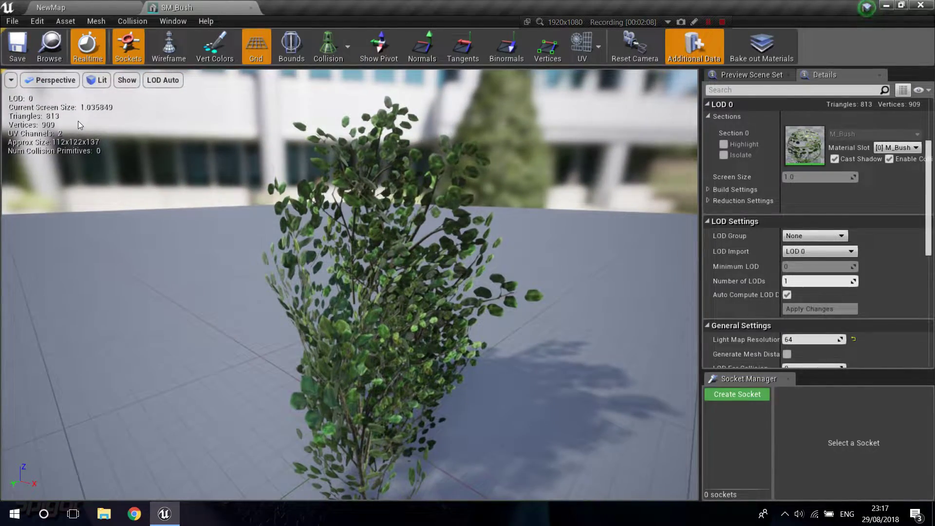
pyautogui.moveTo(77, 121); pyautogui.dragTo(77, 90)
pyautogui.moveTo(477, 258); pyautogui.dragTo(504, 329)
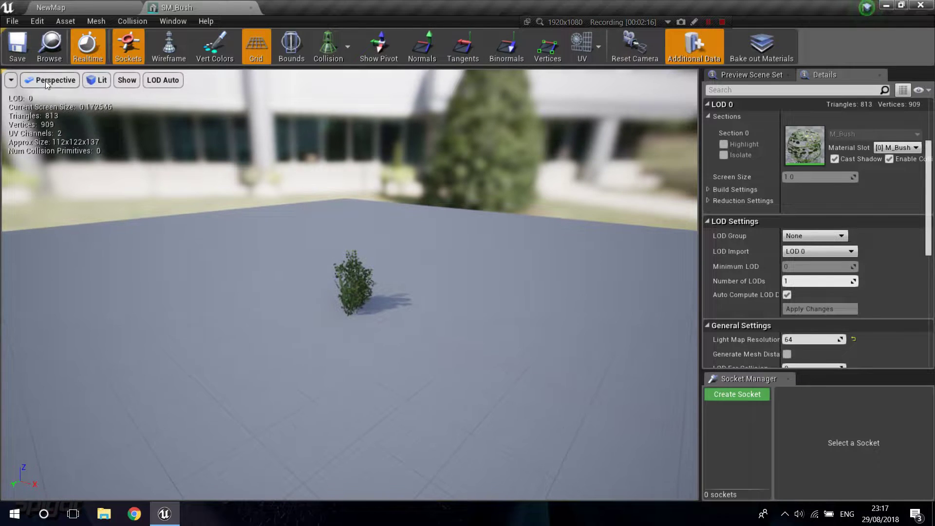
pyautogui.moveTo(112, 110); pyautogui.dragTo(113, 141)
pyautogui.moveTo(350, 285)
pyautogui.mouseDown(button='right')
pyautogui.moveTo(363, 294)
pyautogui.moveTo(354, 290)
pyautogui.moveTo(390, 280)
pyautogui.moveTo(363, 282)
pyautogui.mouseUp(button='right')
pyautogui.moveTo(311, 258)
pyautogui.mouseDown(button='right')
pyautogui.moveTo(299, 256)
pyautogui.moveTo(315, 252)
pyautogui.mouseUp(button='right')
pyautogui.moveTo(466, 284)
pyautogui.mouseDown(button='right')
pyautogui.moveTo(455, 283)
pyautogui.moveTo(466, 285)
pyautogui.mouseUp(button='right')
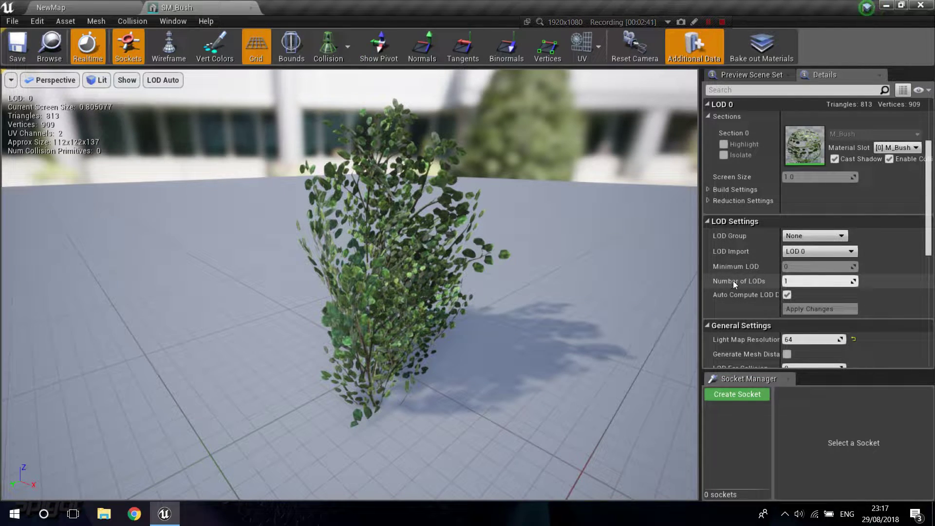
# Step: Disable automatic LOD distance computation for the bush mesh, set its number of LODs to 3, and apply the changes
pyautogui.moveTo(780, 273); pyautogui.dragTo(808, 274)
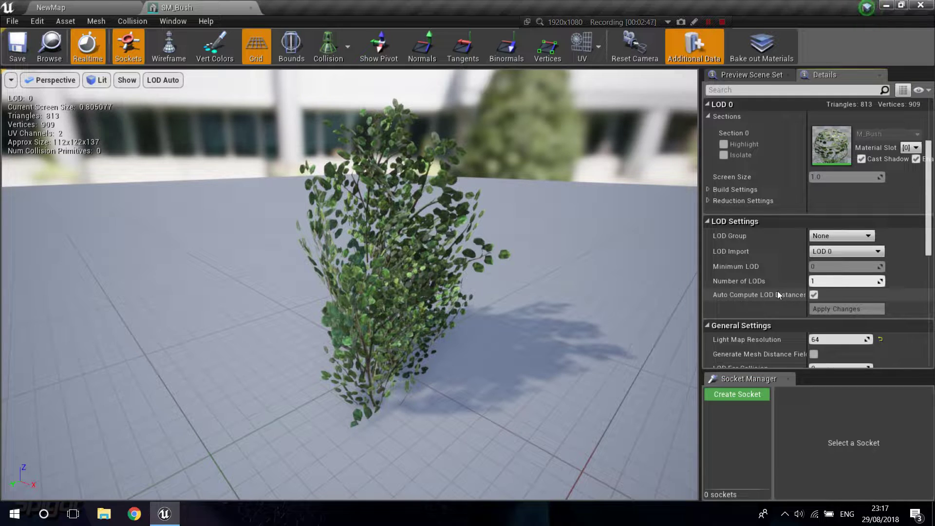
pyautogui.click(814, 294)
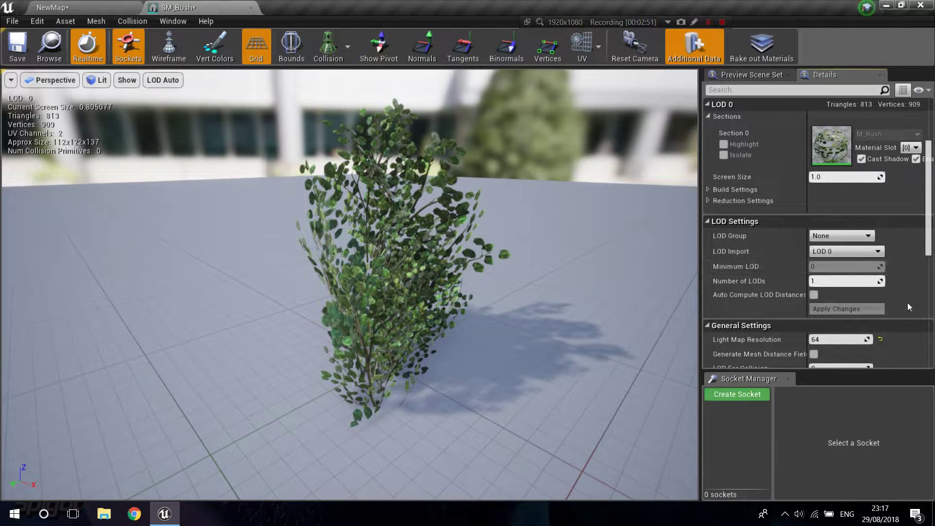
pyautogui.click(845, 282)
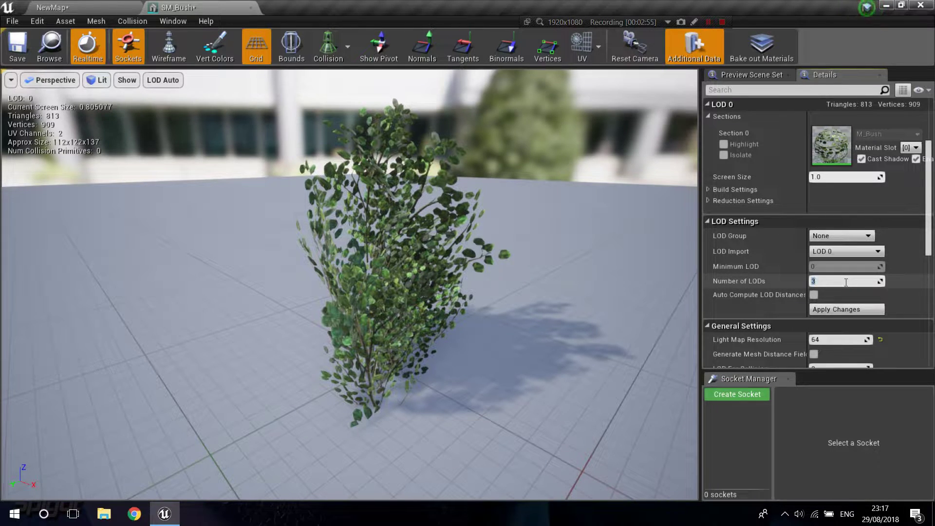
pyautogui.write('3')
pyautogui.click(837, 310)
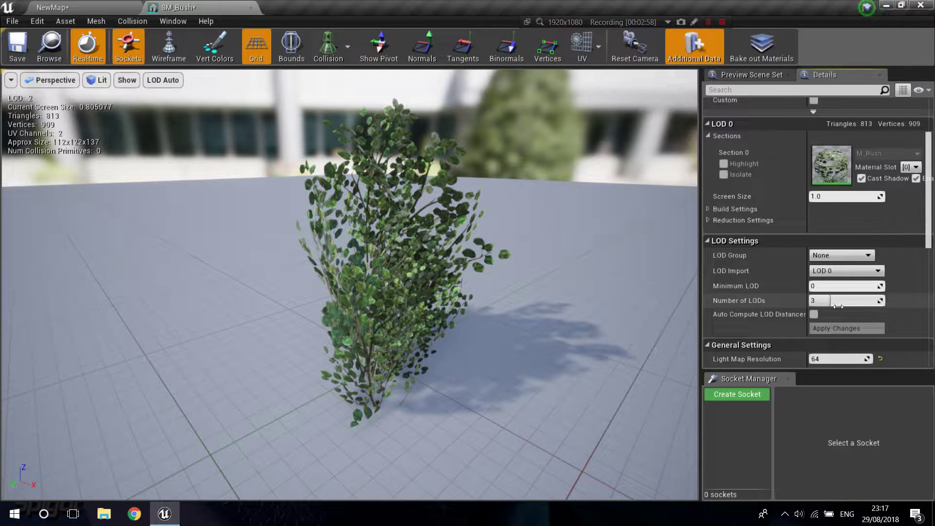
# Step: Display LOD 0 of the bush mesh and examine its settings and appearance at close range
pyautogui.scroll(4, 837, 317)
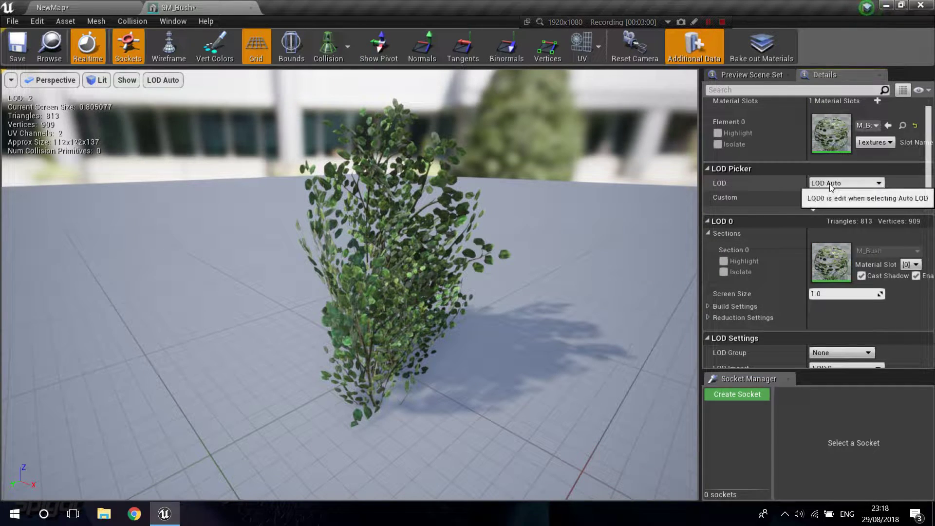
pyautogui.click(828, 183)
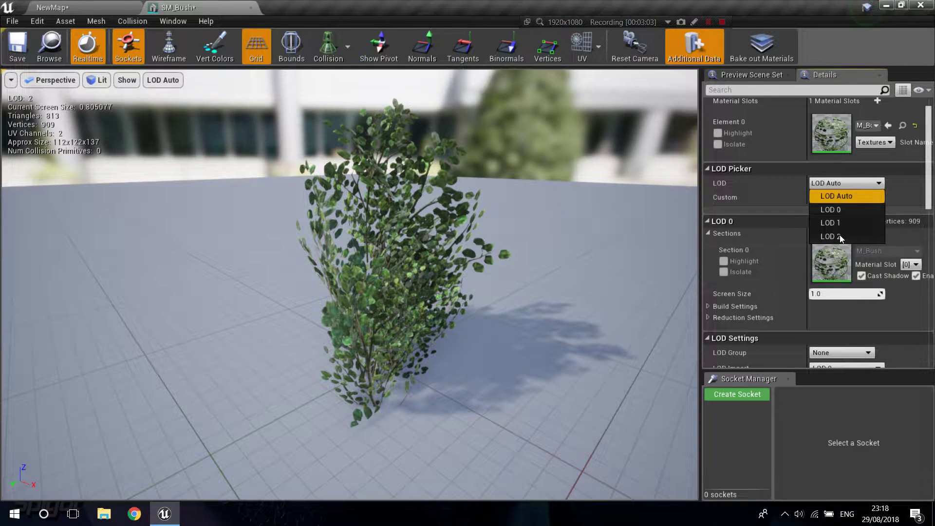
pyautogui.click(837, 207)
pyautogui.scroll(-2, 833, 243)
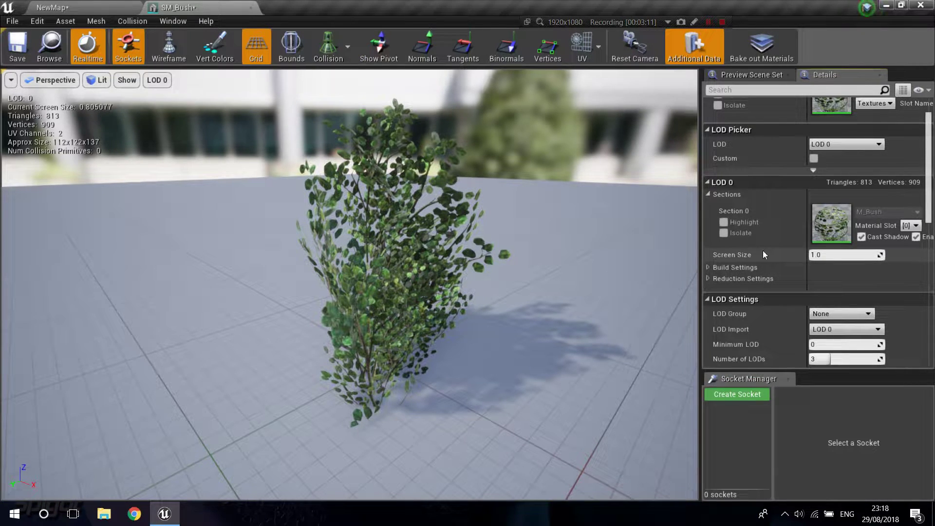
pyautogui.scroll(2, 552, 233)
pyautogui.scroll(-5, 552, 233)
pyautogui.moveTo(488, 223); pyautogui.dragTo(499, 223, button='right')
pyautogui.press('w')
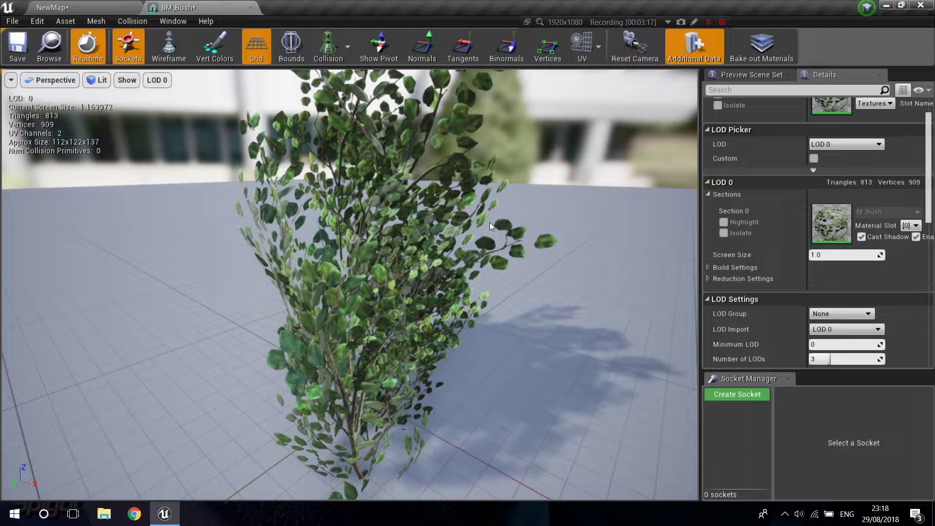
pyautogui.moveTo(489, 221); pyautogui.dragTo(489, 252)
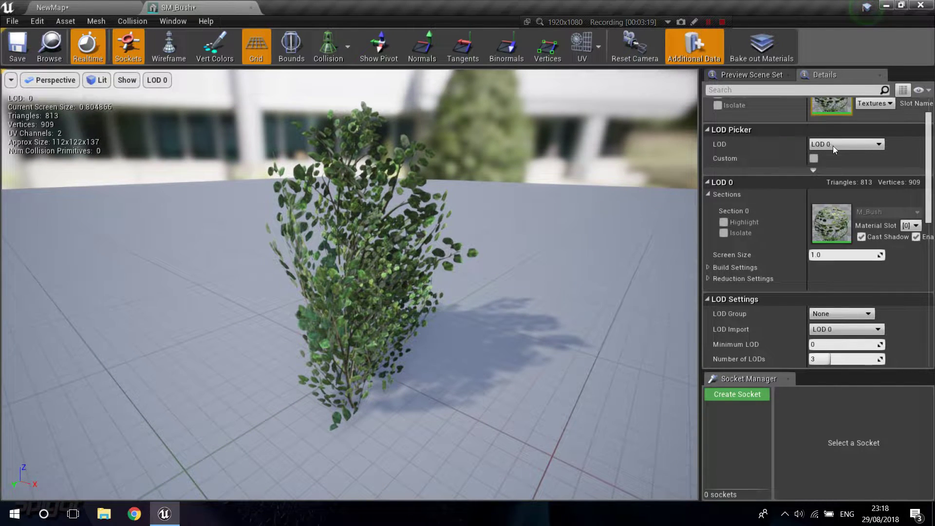
# Step: Display LOD 1 and compare the bush's current screen size at near and far distances to judge its switching point
pyautogui.click(833, 145)
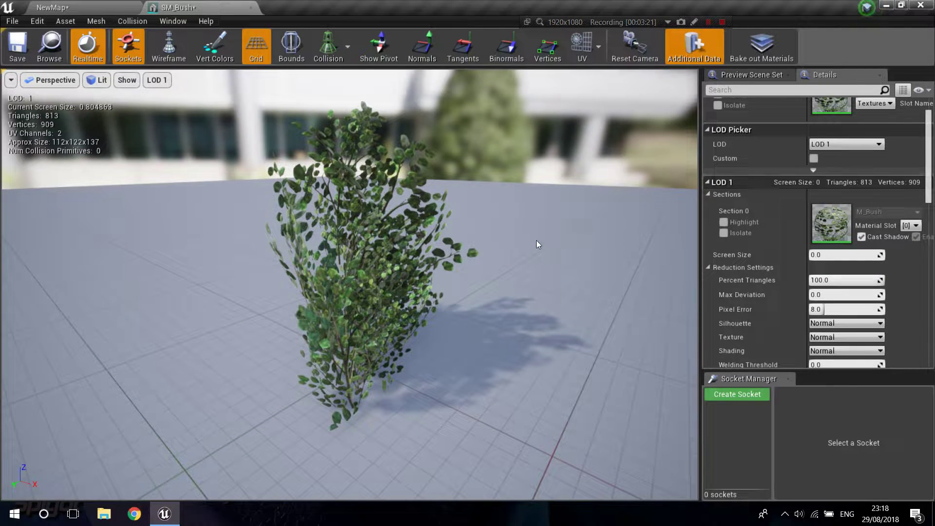
pyautogui.scroll(-1, 907, 276)
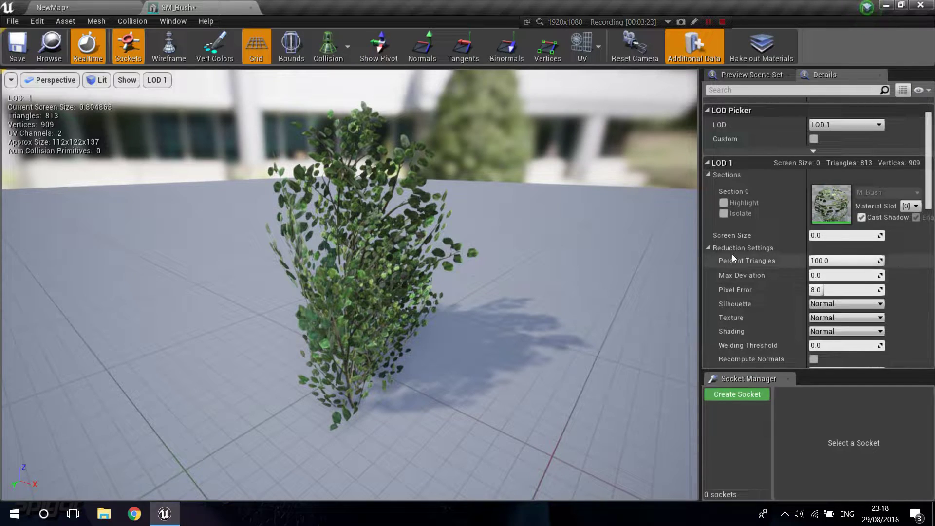
pyautogui.scroll(5, 507, 243)
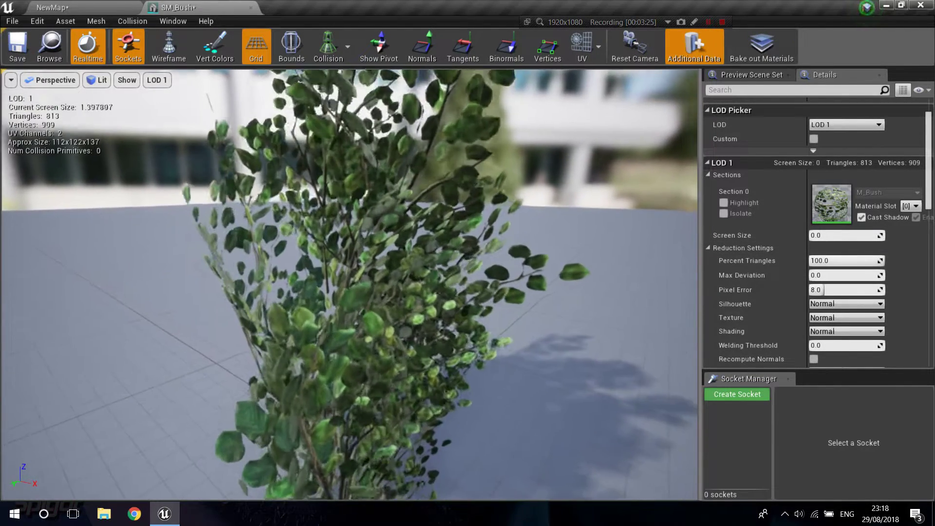
pyautogui.scroll(-8, 507, 244)
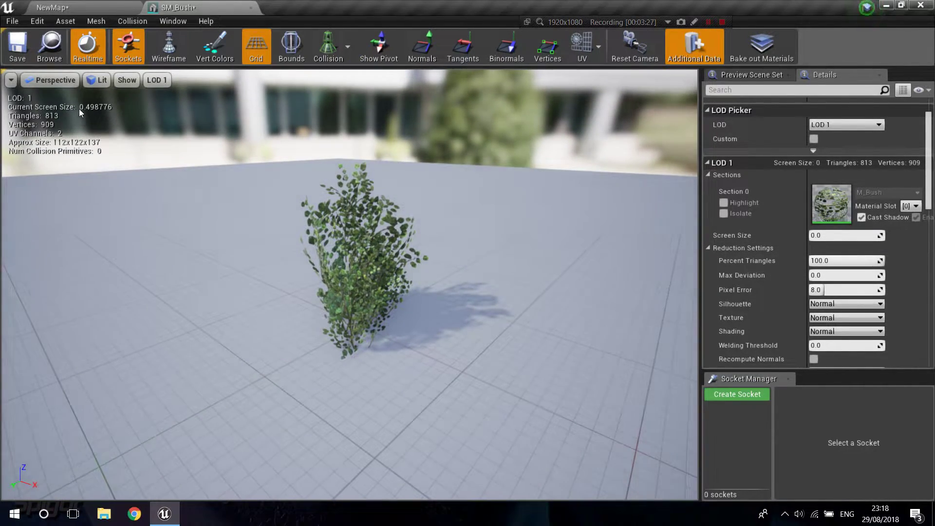
pyautogui.moveTo(79, 109); pyautogui.dragTo(76, 110, button='right')
pyautogui.press('w')
pyautogui.press('s')
pyautogui.press('s')
pyautogui.press('w')
pyautogui.press('s')
pyautogui.press('w')
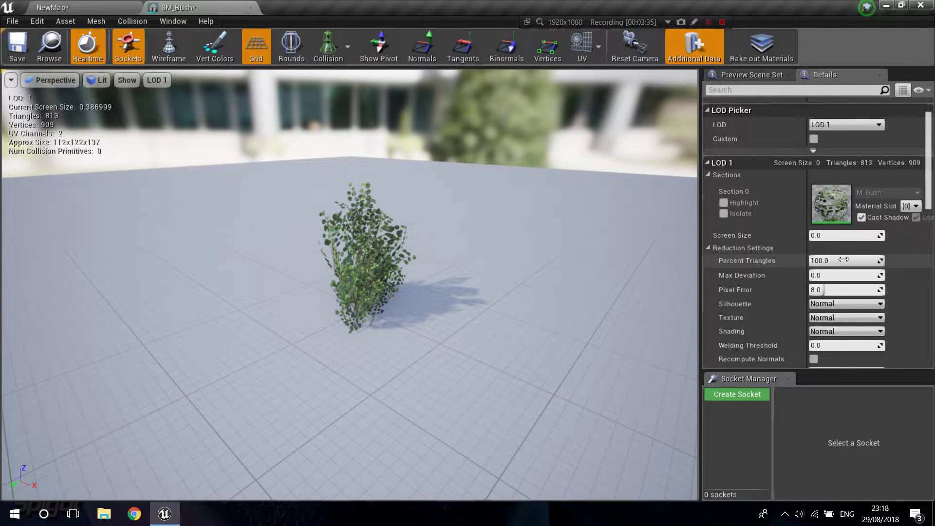
# Step: Set LOD 1's screen size to 0.35 and percent triangles to 75, apply the changes, and inspect the reduced bush
pyautogui.click(844, 236)
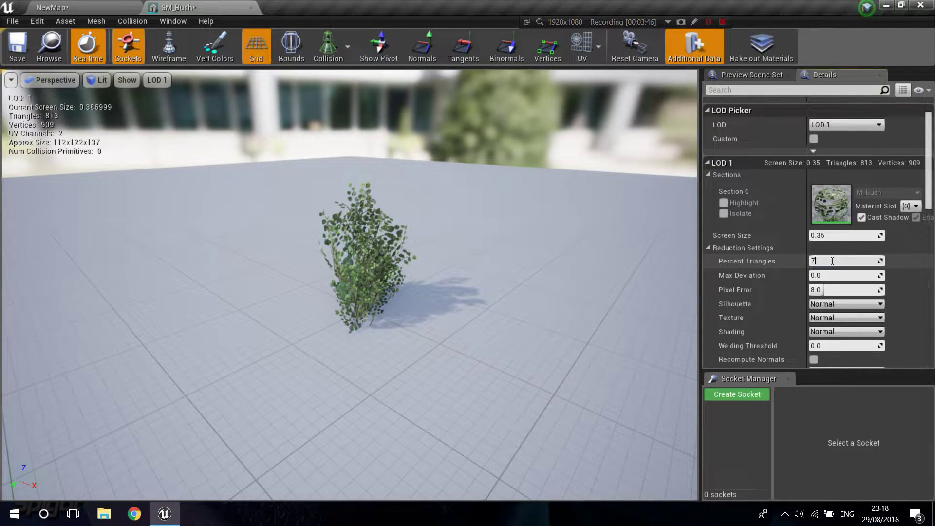
pyautogui.scroll(-4, 832, 261)
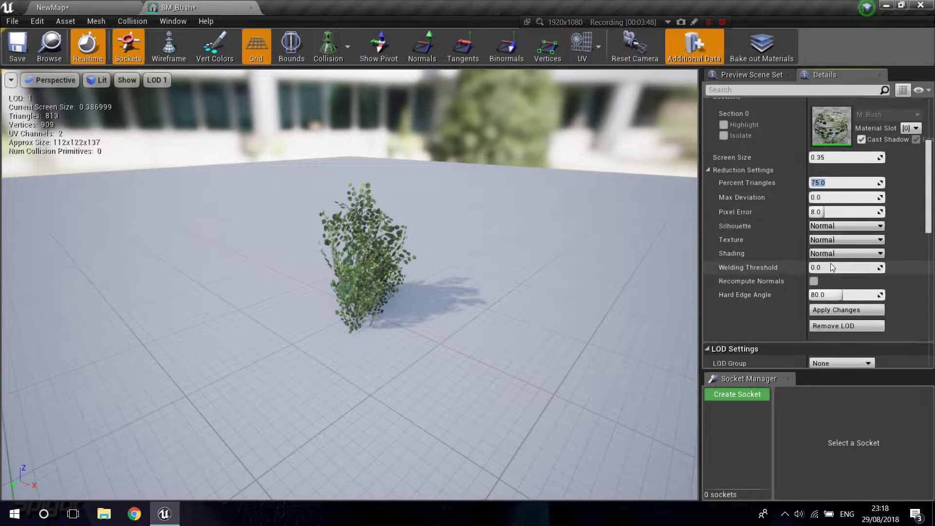
pyautogui.click(847, 294)
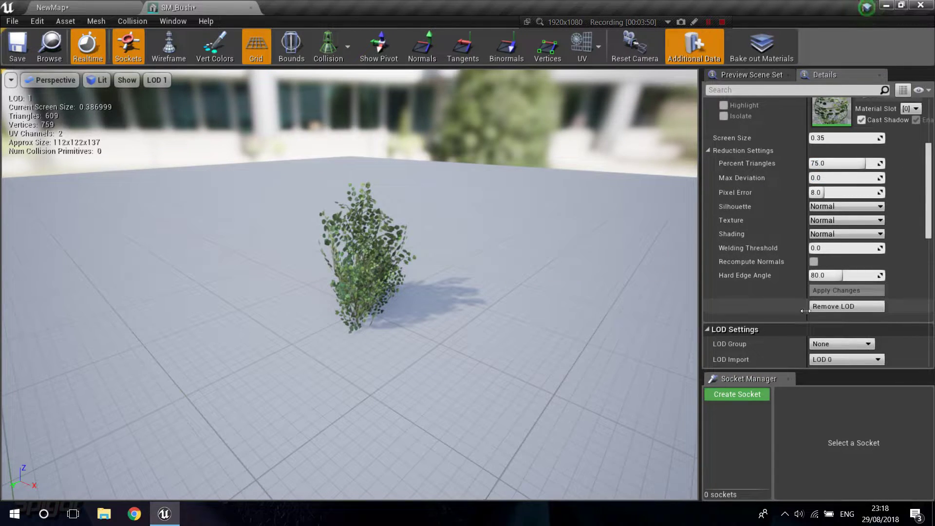
pyautogui.press('w')
pyautogui.moveTo(244, 200)
pyautogui.mouseDown(button='right')
pyautogui.moveTo(241, 171)
pyautogui.moveTo(243, 187)
pyautogui.mouseUp(button='right')
pyautogui.press('s')
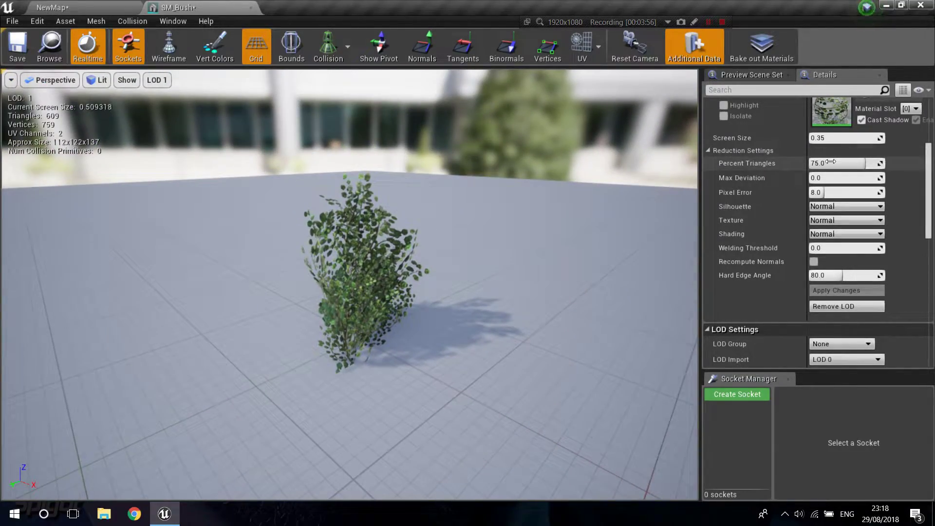
# Step: Select LOD 2, set its screen size to 0.11 and percent triangles to about 30, and apply the changes
pyautogui.scroll(4, 789, 229)
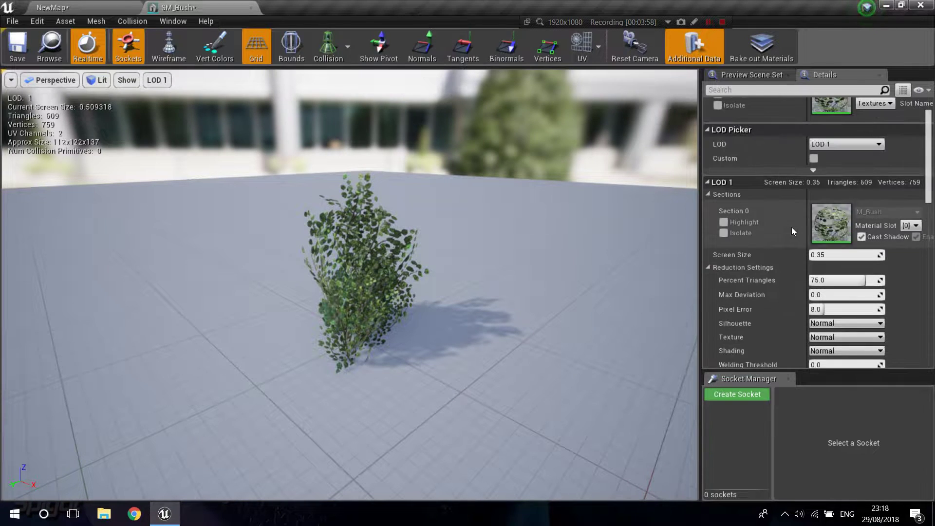
pyautogui.scroll(1, 804, 214)
pyautogui.click(847, 164)
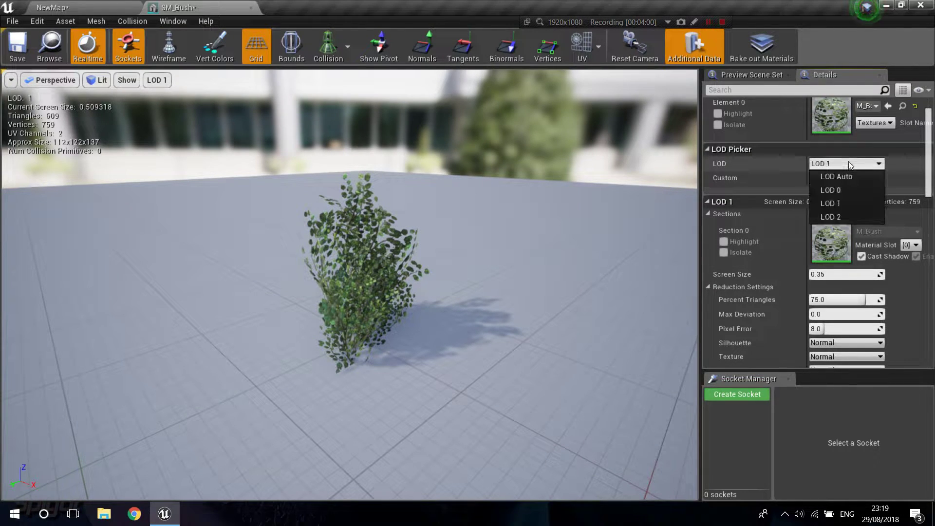
pyautogui.click(842, 217)
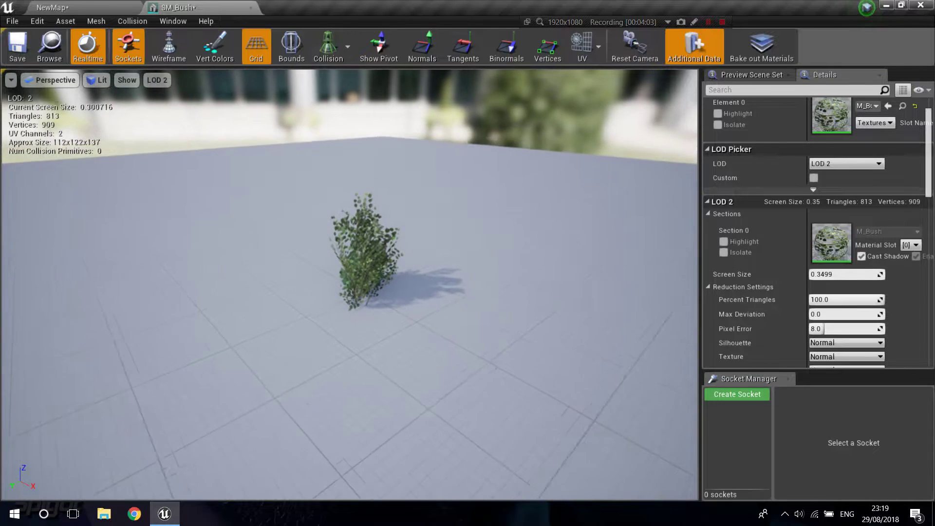
pyautogui.moveTo(129, 112); pyautogui.dragTo(136, 112, button='right')
pyautogui.scroll(-5, 97, 107)
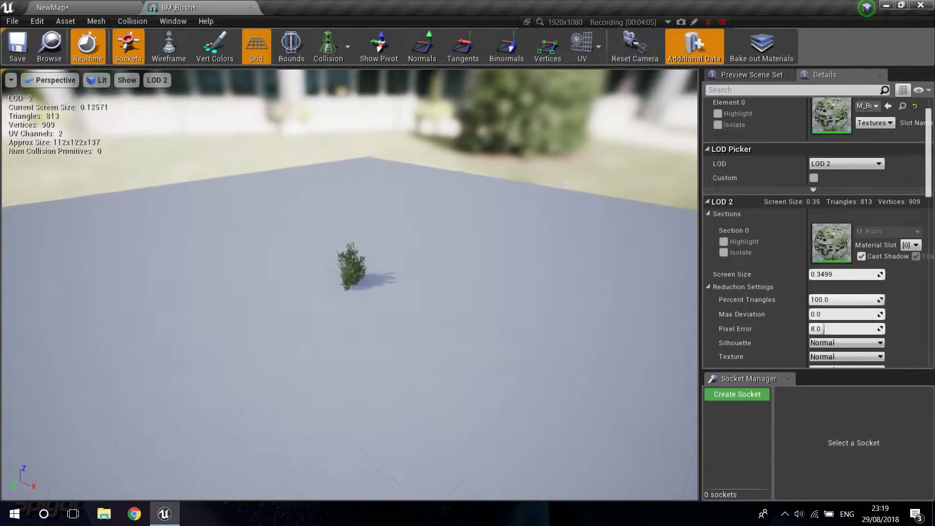
pyautogui.moveTo(98, 107)
pyautogui.mouseDown(button='right')
pyautogui.moveTo(97, 97)
pyautogui.moveTo(97, 109)
pyautogui.mouseUp(button='right')
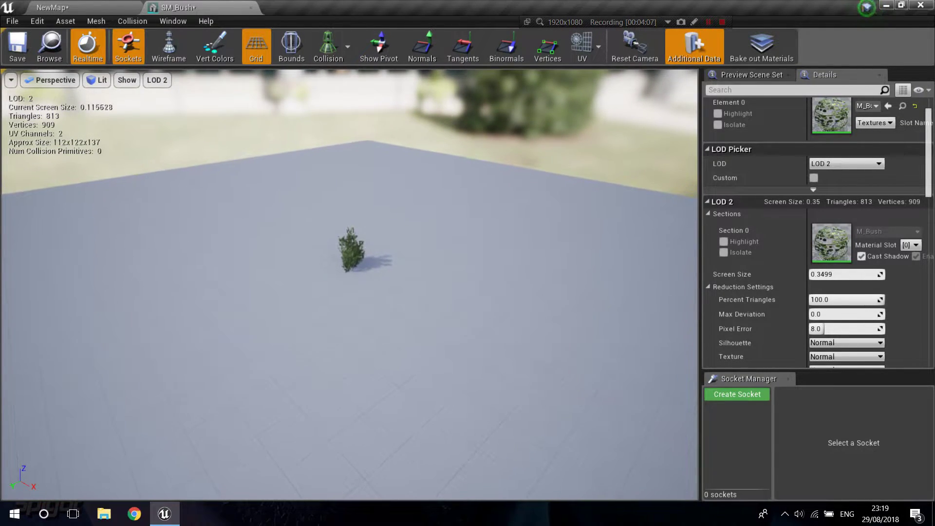
pyautogui.click(843, 275)
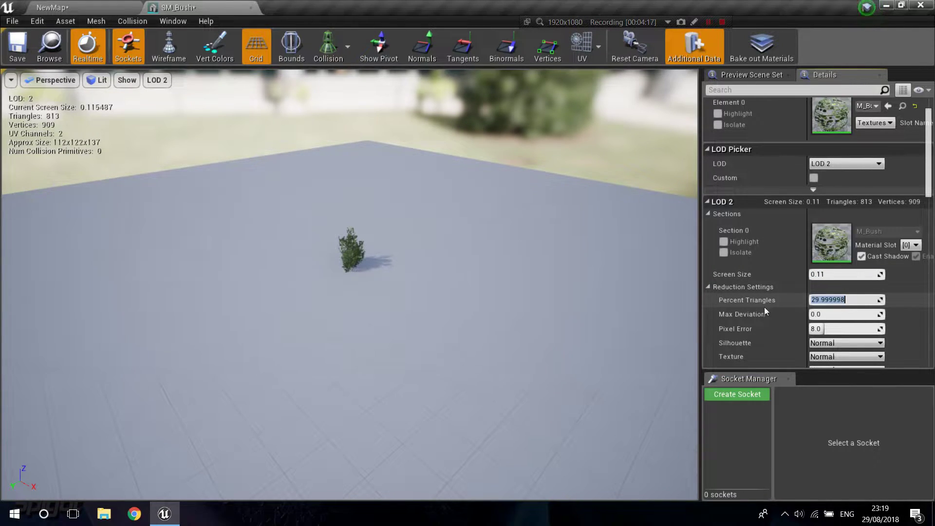
pyautogui.scroll(-3, 856, 312)
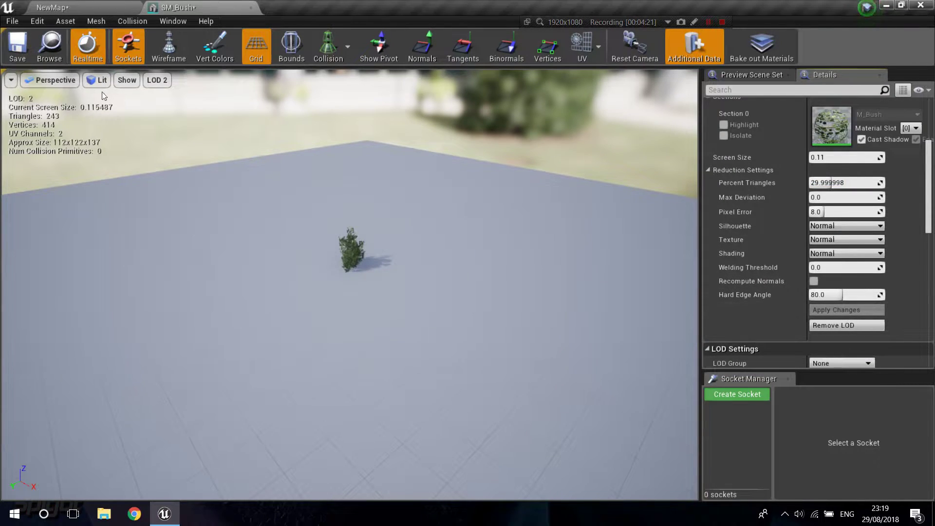
# Step: Inspect the reduced LOD 2 bush up close and compare it with LOD 1 and LOD 0 from the same view
pyautogui.moveTo(326, 234)
pyautogui.mouseDown(button='right')
pyautogui.moveTo(312, 214)
pyautogui.moveTo(323, 238)
pyautogui.mouseUp(button='right')
pyautogui.press('w')
pyautogui.press('w')
pyautogui.press('s')
pyautogui.moveTo(318, 97); pyautogui.dragTo(321, 132)
pyautogui.scroll(5, 867, 262)
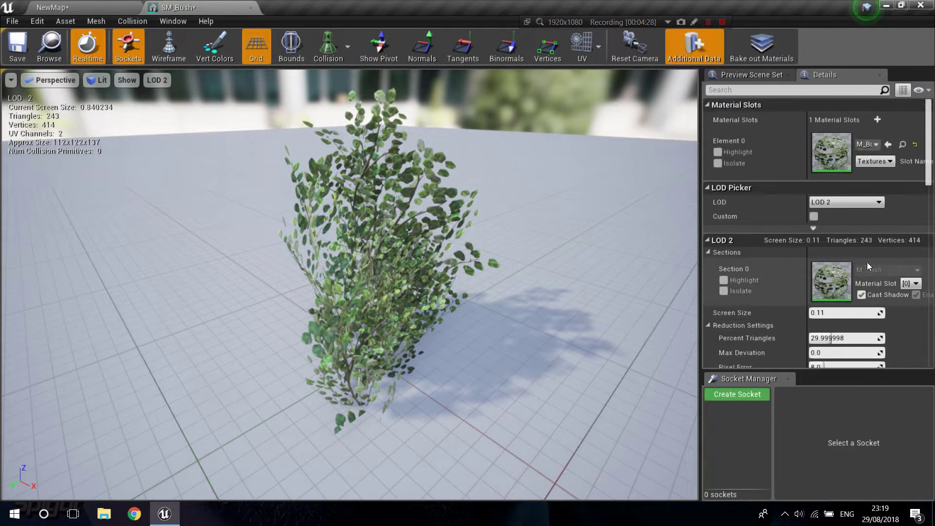
pyautogui.click(840, 204)
pyautogui.click(835, 238)
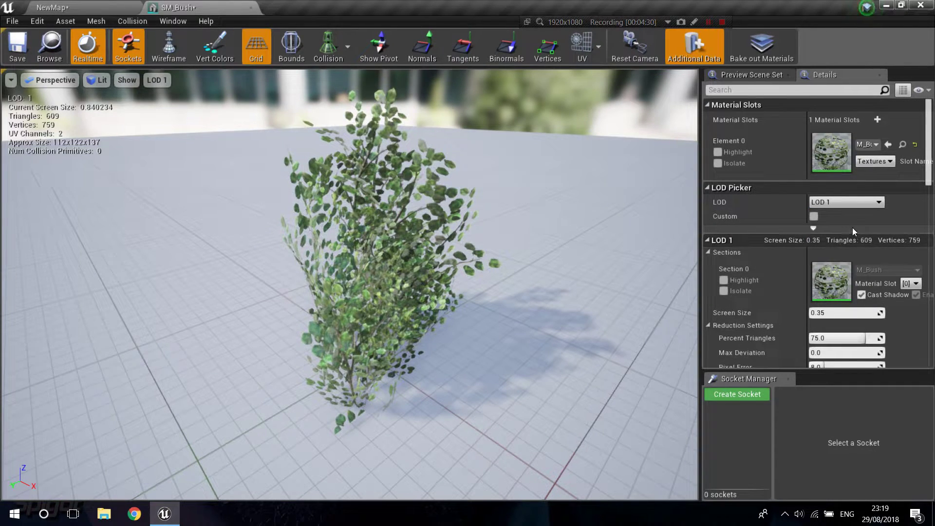
pyautogui.click(844, 201)
pyautogui.click(845, 223)
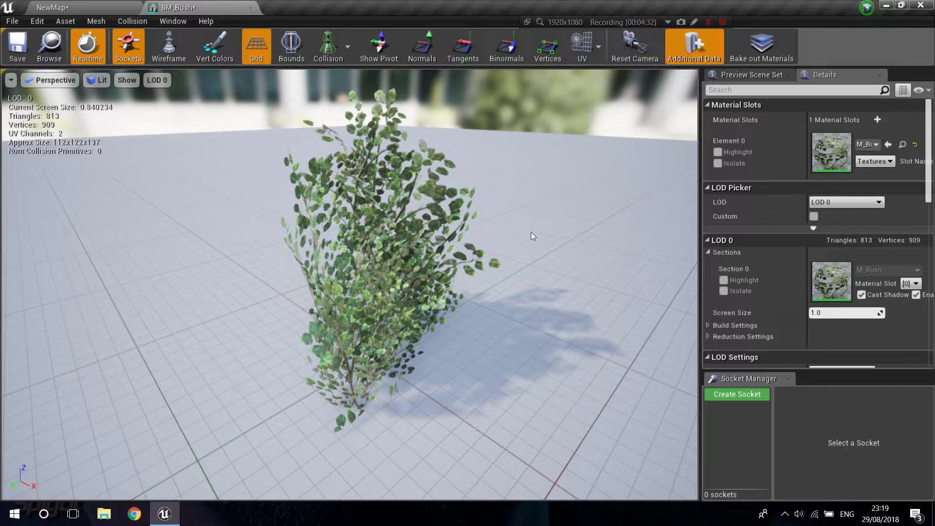
# Step: Display LOD 2 again and check how the reduced bush looks from far away
pyautogui.click(847, 202)
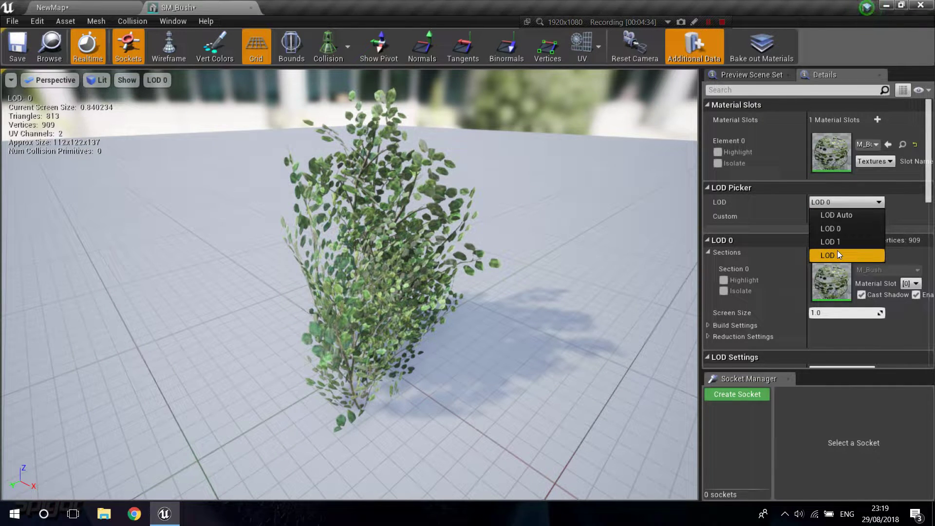
pyautogui.click(837, 250)
pyautogui.moveTo(418, 254); pyautogui.dragTo(418, 395, button='right')
pyautogui.moveTo(417, 317); pyautogui.dragTo(418, 326)
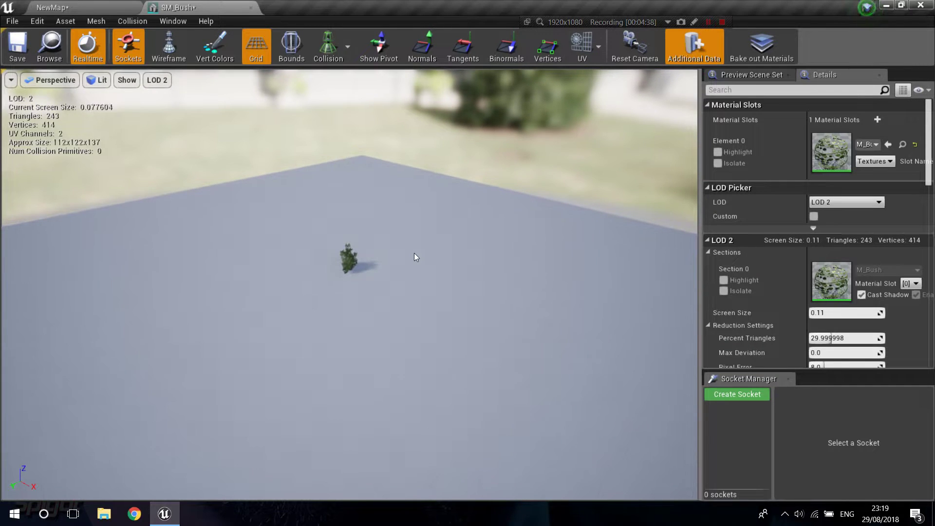
pyautogui.scroll(3, 413, 253)
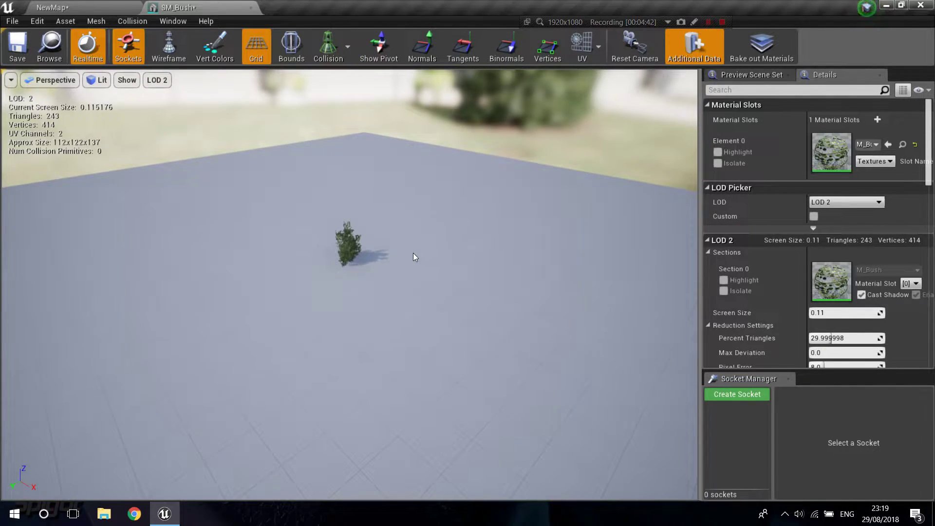
pyautogui.moveTo(384, 258); pyautogui.dragTo(384, 170, button='right')
# Step: Switch the displayed LOD to LOD Auto and check the bush's LOD transitions from near to far
pyautogui.click(846, 201)
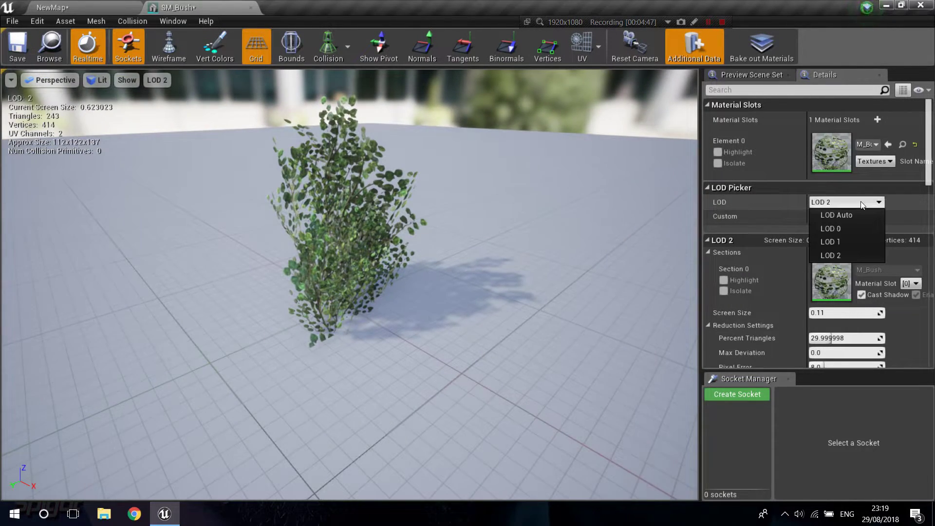
pyautogui.click(852, 214)
pyautogui.moveTo(383, 263)
pyautogui.mouseDown(button='right')
pyautogui.moveTo(383, 229)
pyautogui.moveTo(378, 287)
pyautogui.moveTo(380, 263)
pyautogui.mouseUp(button='right')
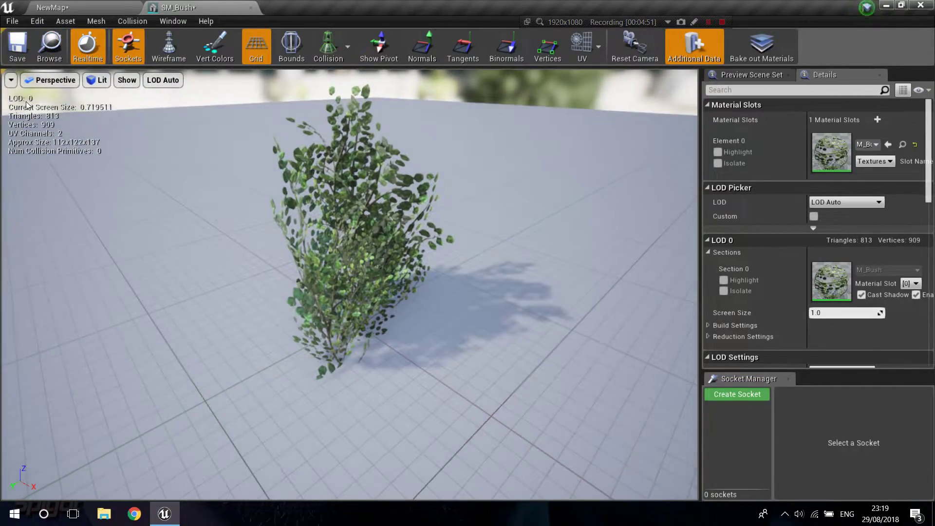
pyautogui.moveTo(295, 187); pyautogui.dragTo(295, 92, button='right')
pyautogui.moveTo(368, 196); pyautogui.dragTo(368, 166, button='right')
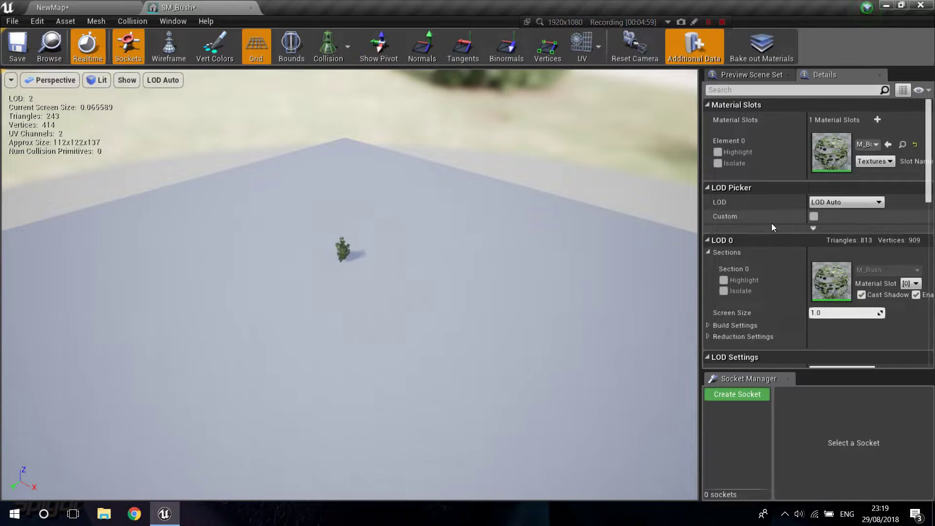
# Step: Examine the bush's LOD settings and the build and reduction settings of LOD 0
pyautogui.click(857, 203)
pyautogui.click(849, 277)
pyautogui.scroll(-5, 840, 298)
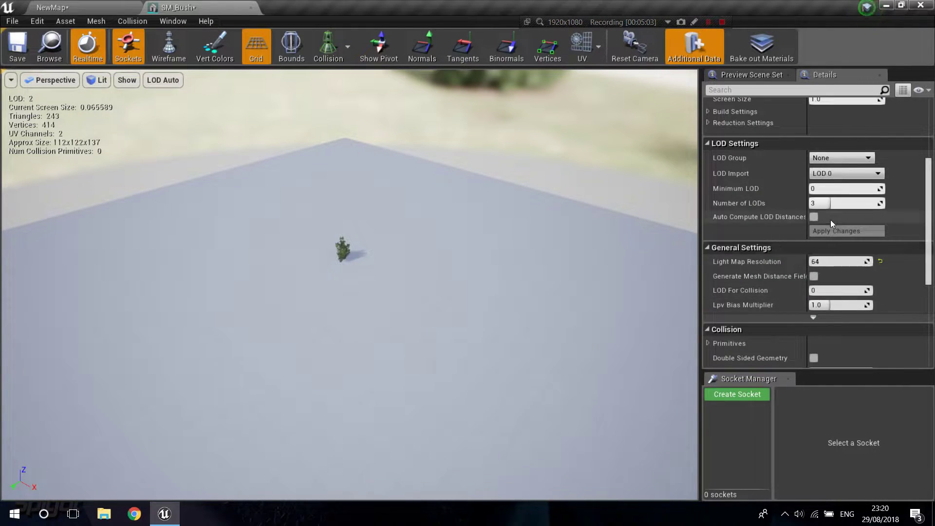
pyautogui.scroll(3, 767, 234)
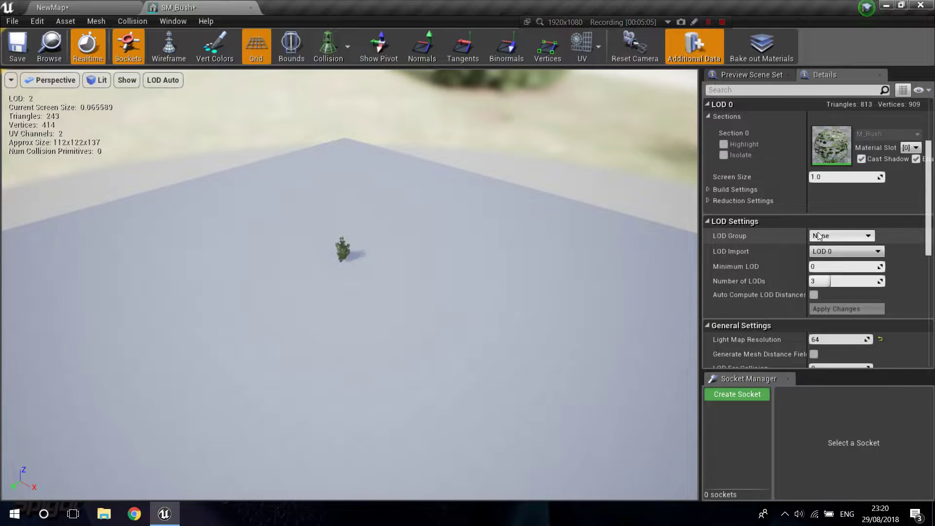
pyautogui.click(709, 229)
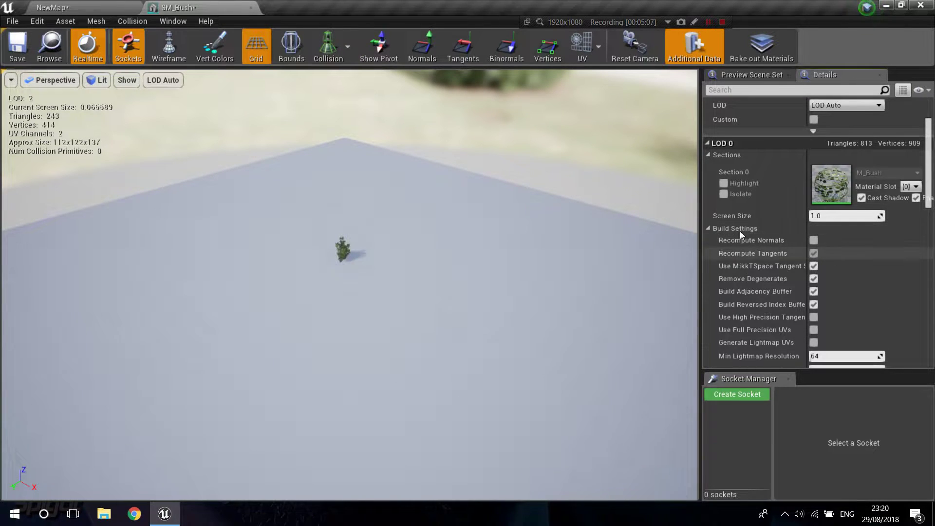
pyautogui.click(709, 228)
pyautogui.click(707, 239)
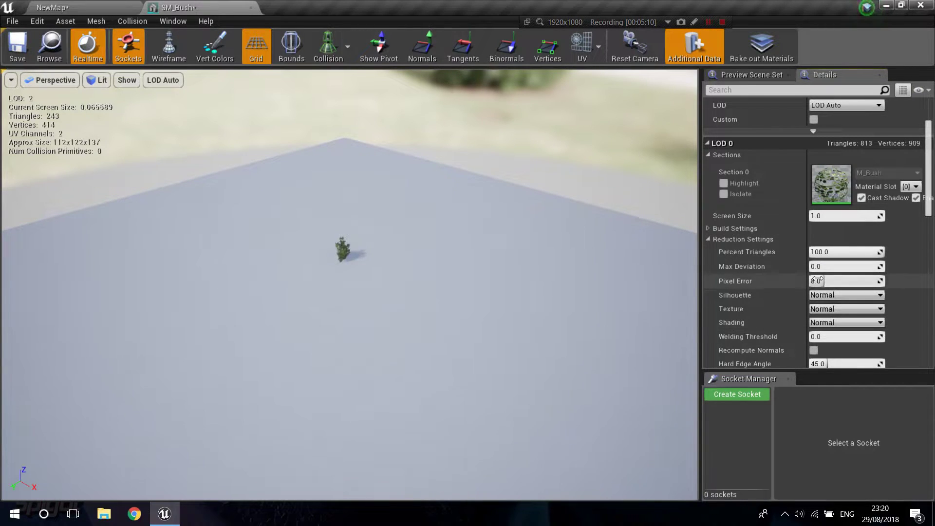
pyautogui.scroll(-2, 775, 256)
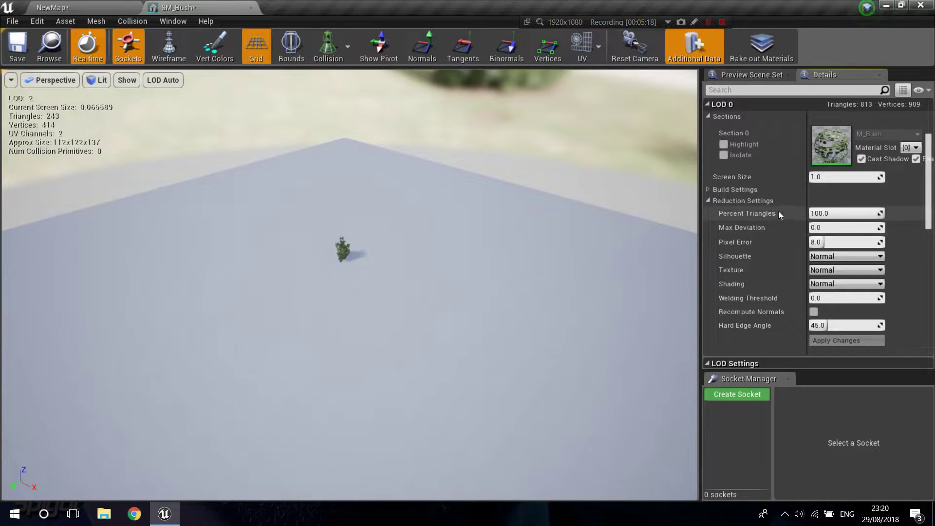
# Step: Check the bush's automatic LOD from closer up, and save the SM_Bush mesh and the NewMap level
pyautogui.moveTo(551, 243); pyautogui.dragTo(519, 225, button='right')
pyautogui.press('w')
pyautogui.moveTo(619, 209); pyautogui.dragTo(616, 204)
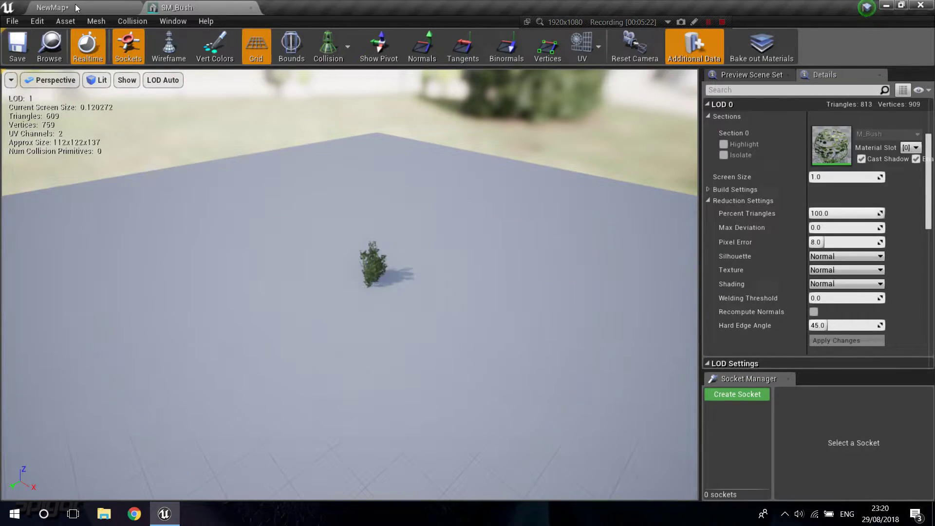
pyautogui.click(75, 5)
pyautogui.click(215, 52)
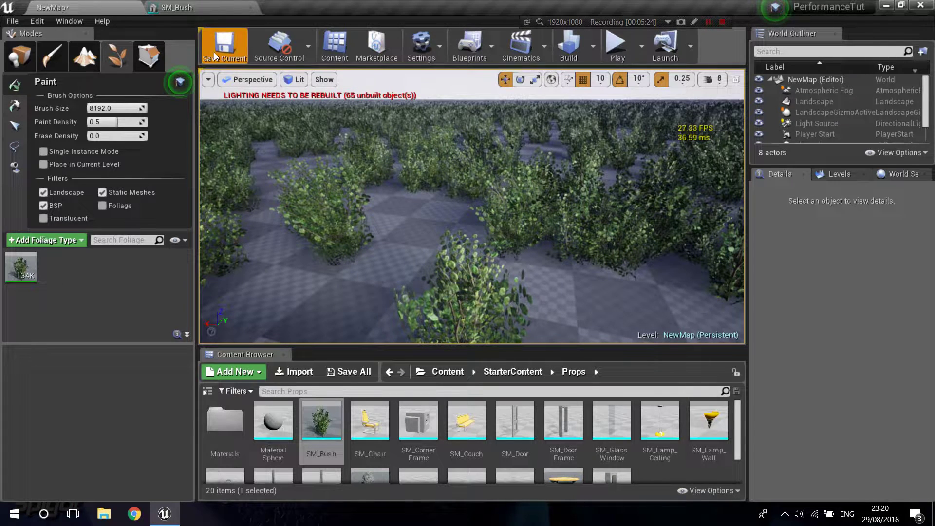
# Step: Play the level and run the character through the bushes to check the frame rate and foliage LODs
pyautogui.moveTo(553, 179); pyautogui.dragTo(552, 177, button='right')
pyautogui.press('w')
pyautogui.press('s')
pyautogui.click(618, 45)
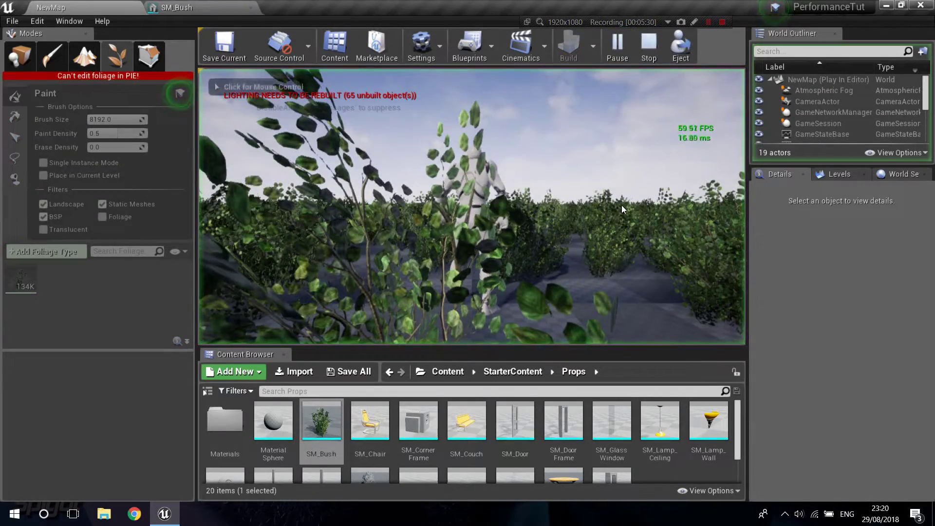
pyautogui.press('w')
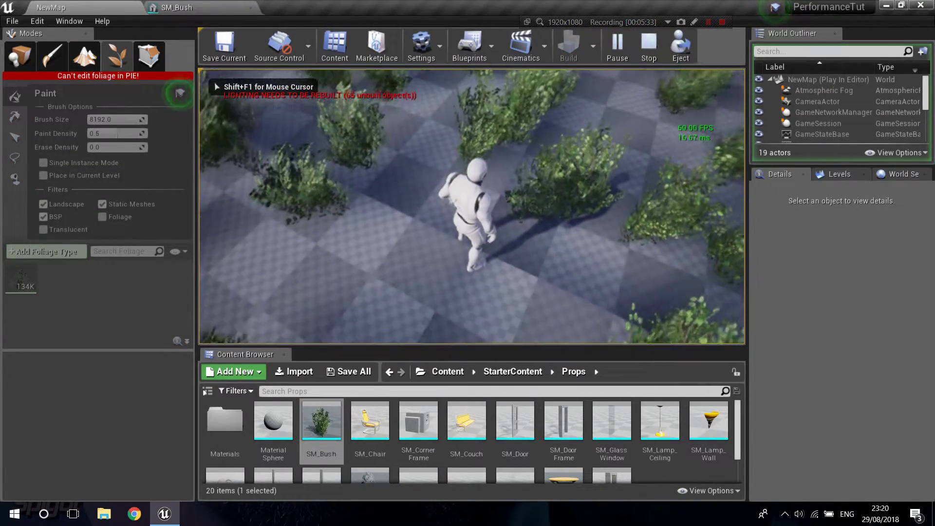
pyautogui.press('w')
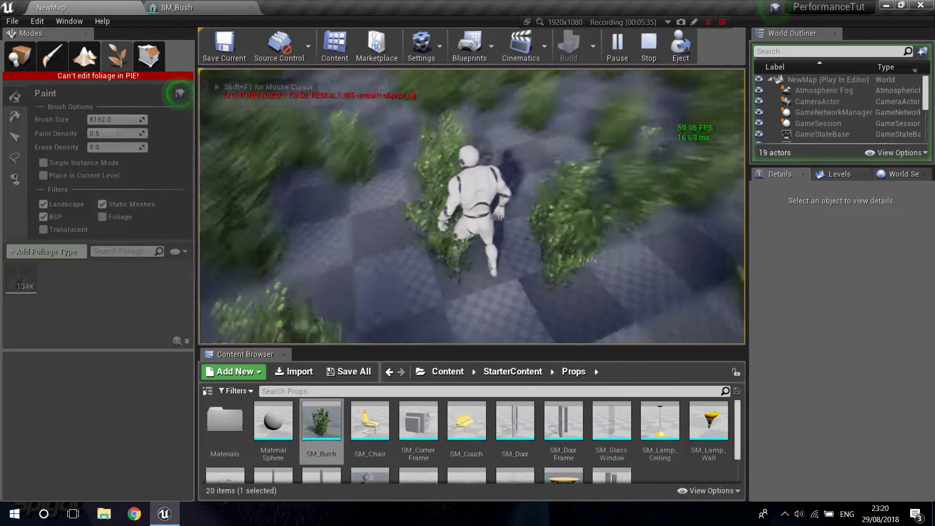
pyautogui.press('w')
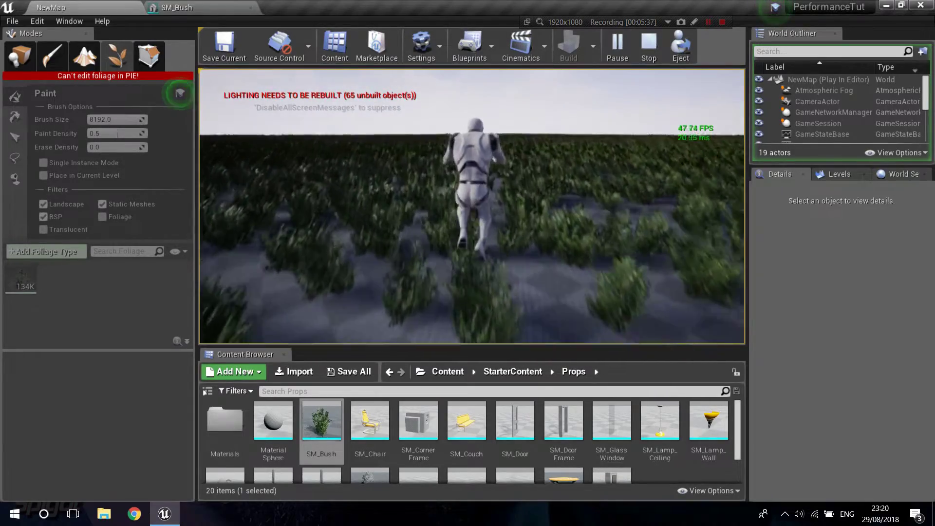
pyautogui.press('w')
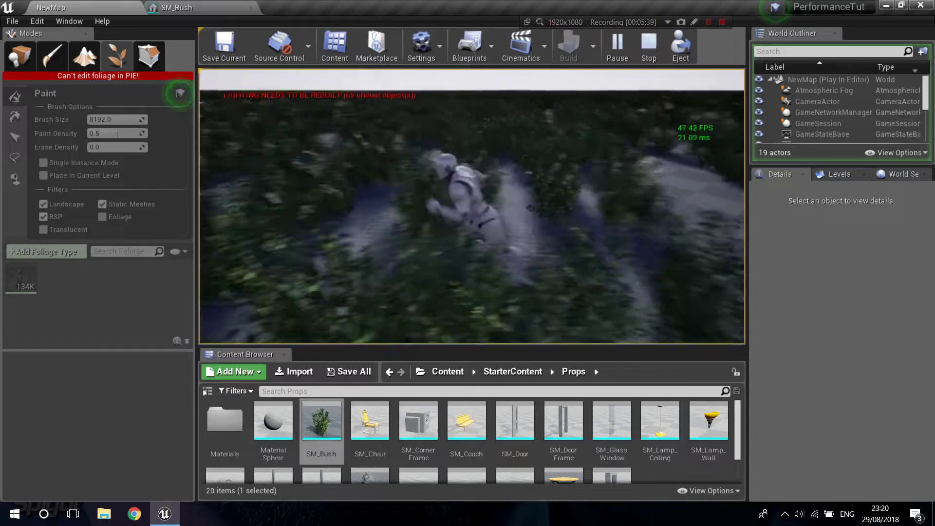
pyautogui.press('w')
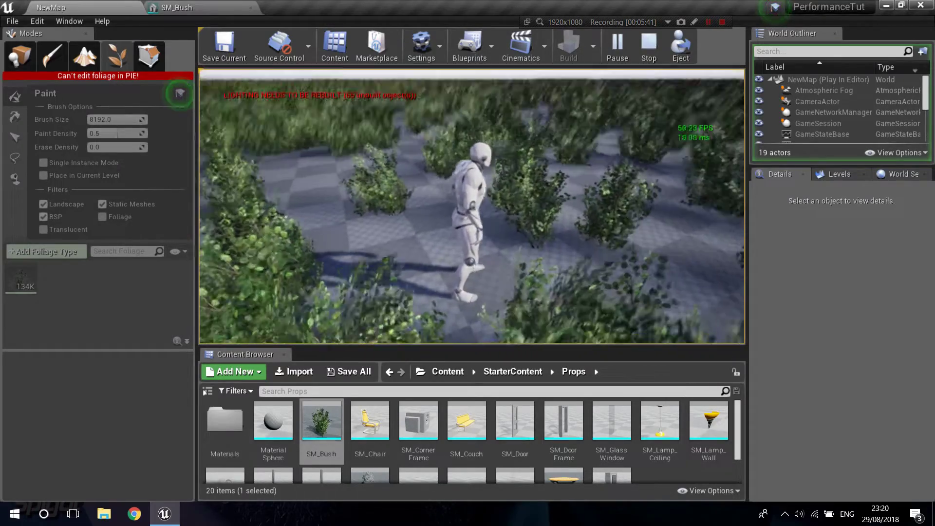
pyautogui.press('w')
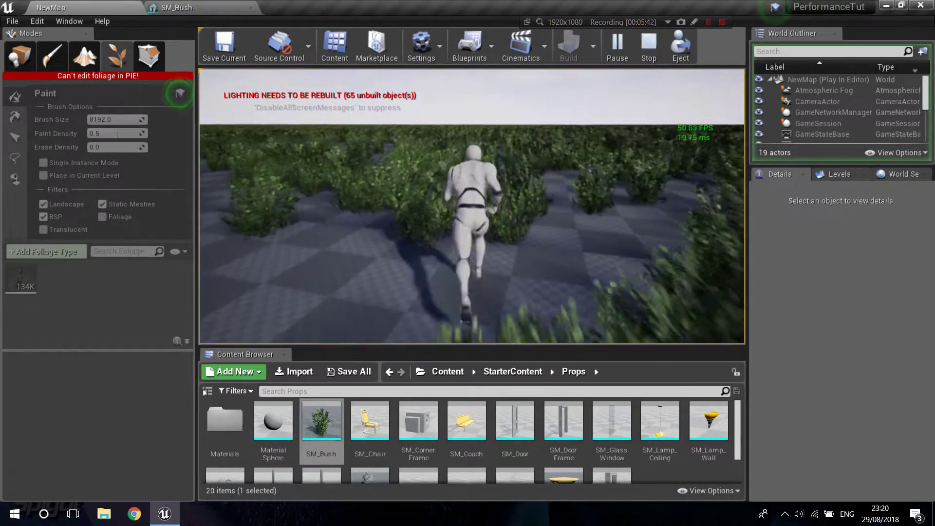
pyautogui.press('w')
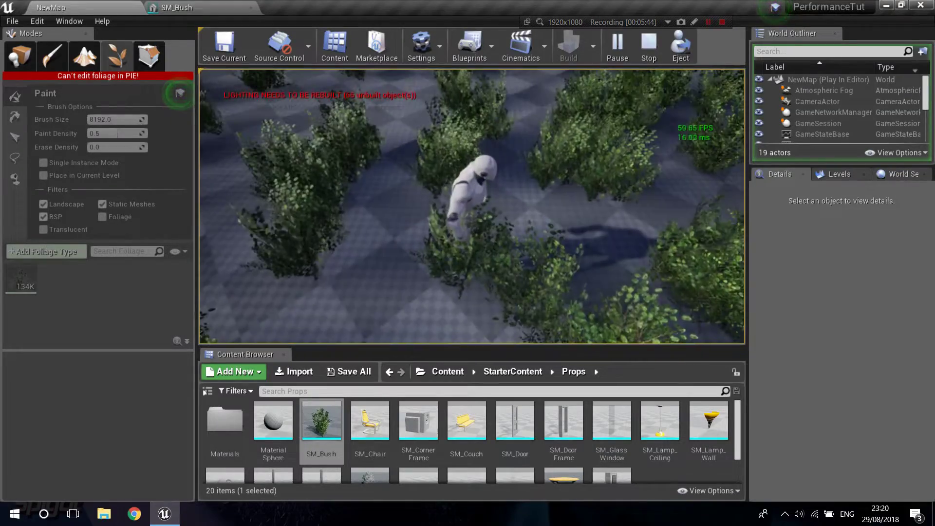
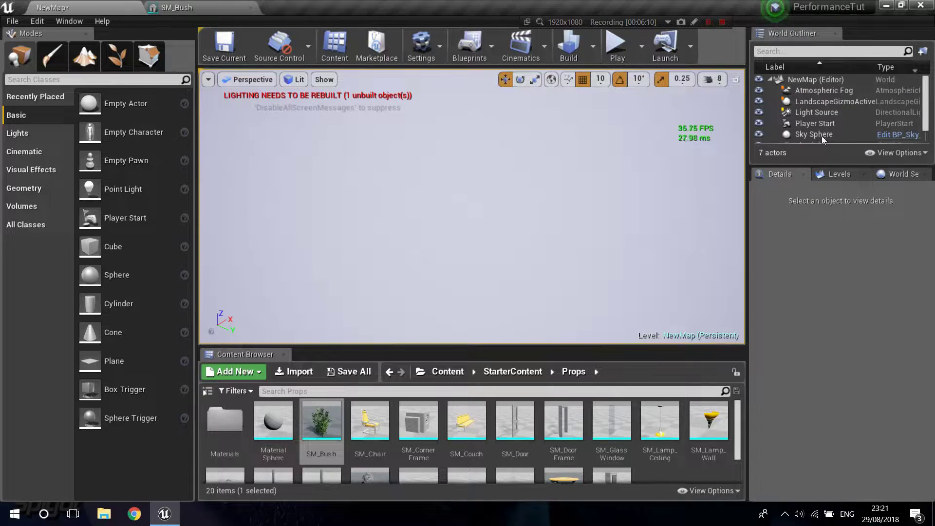
# Step: Create a new landscape with a section size of 255×255 quads and 8 × 8 components
pyautogui.scroll(-2, 822, 135)
pyautogui.scroll(2, 833, 122)
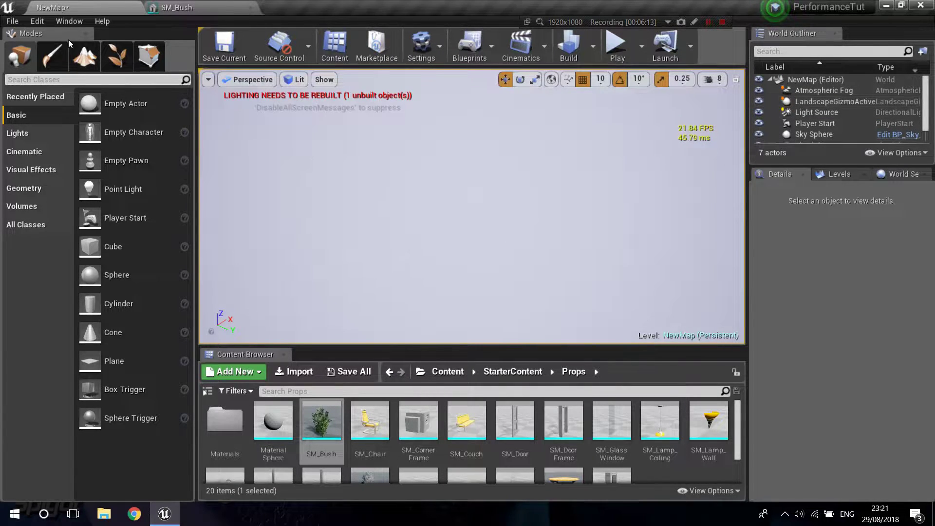
pyautogui.click(84, 51)
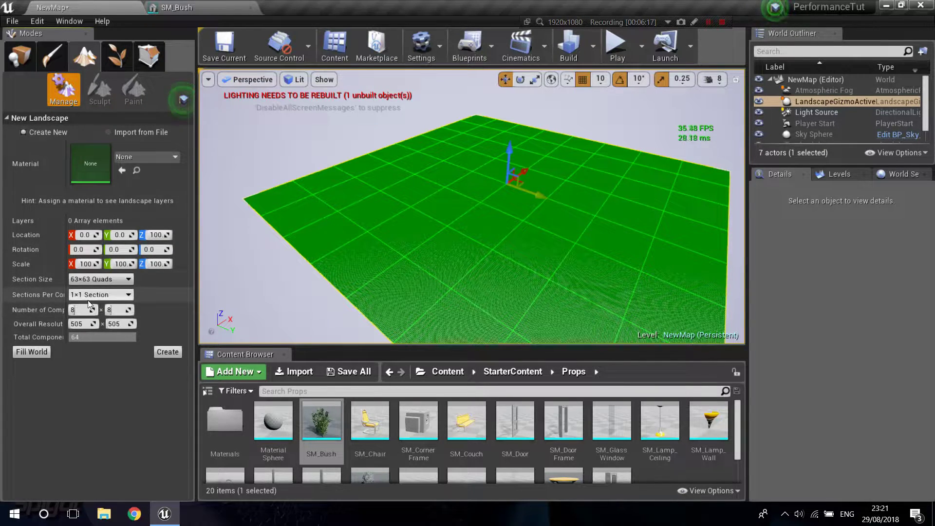
pyautogui.click(110, 279)
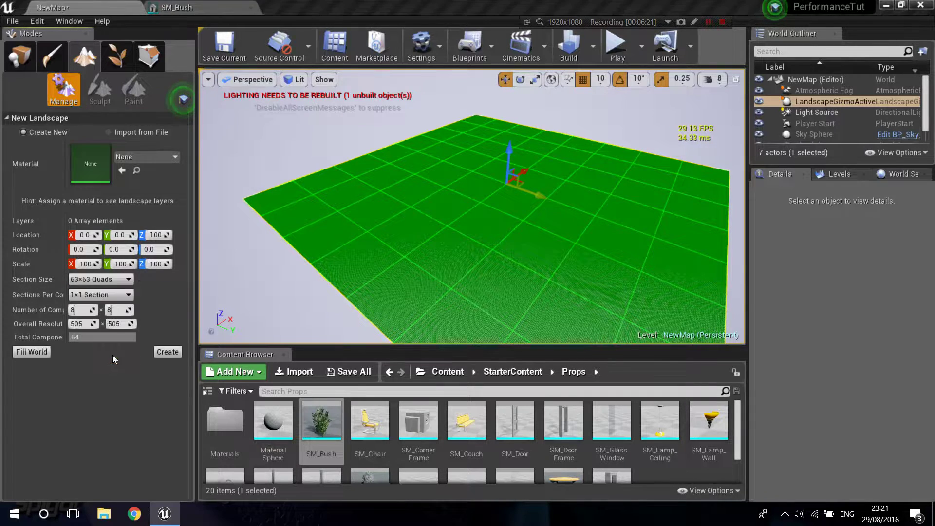
pyautogui.click(111, 359)
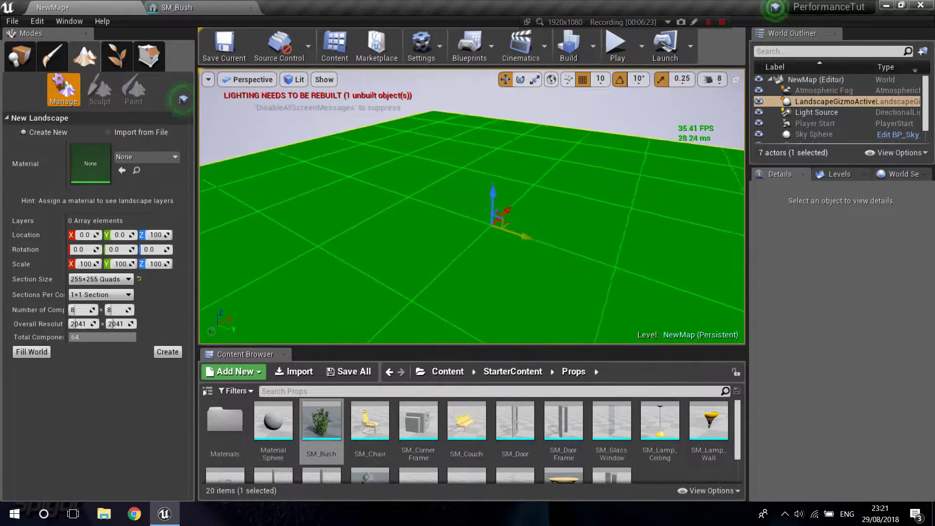
pyautogui.click(166, 352)
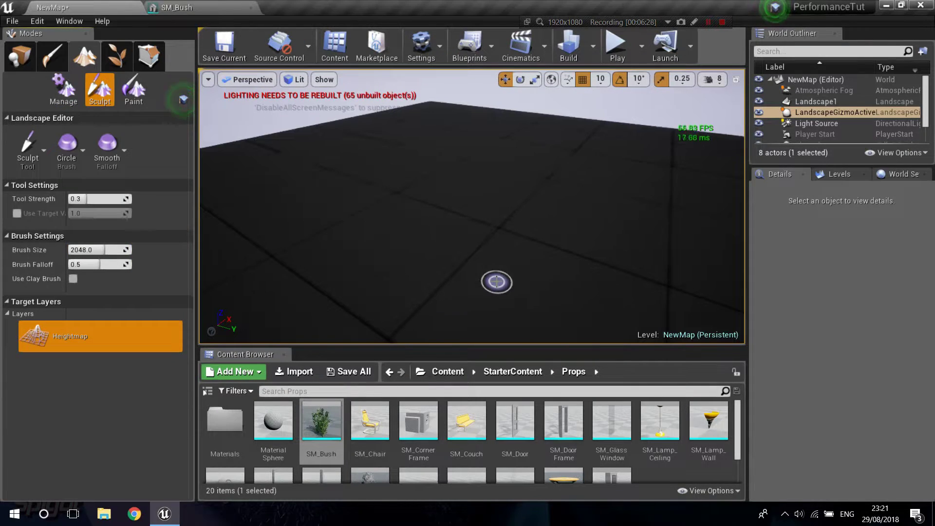
# Step: Paint SM_Bush foliage on the new landscape with a density of 100 and a brush size of 8192
pyautogui.click(117, 56)
pyautogui.click(27, 263)
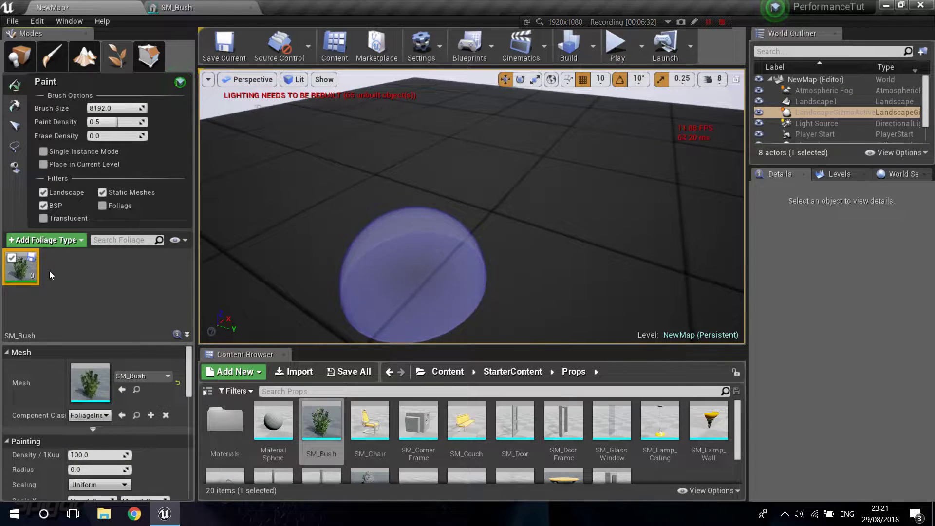
pyautogui.scroll(-3, 89, 387)
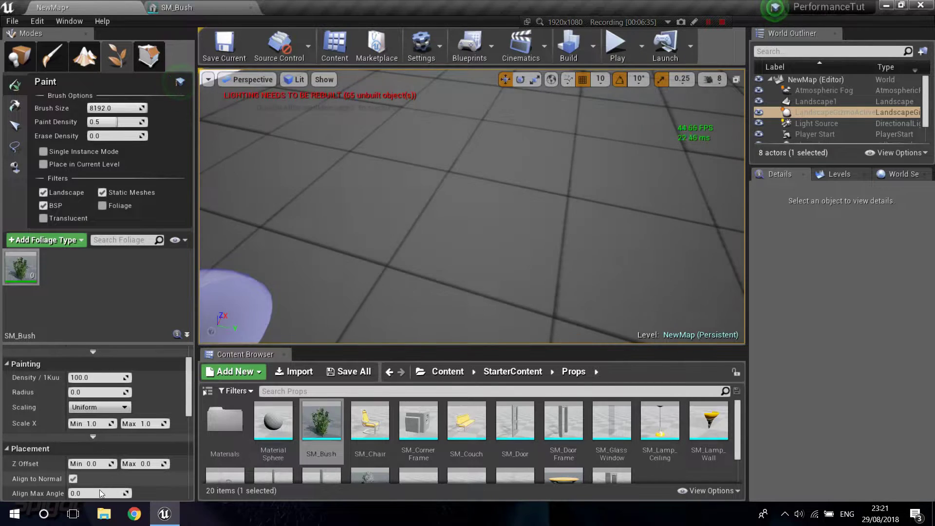
pyautogui.scroll(2, 100, 454)
pyautogui.click(95, 417)
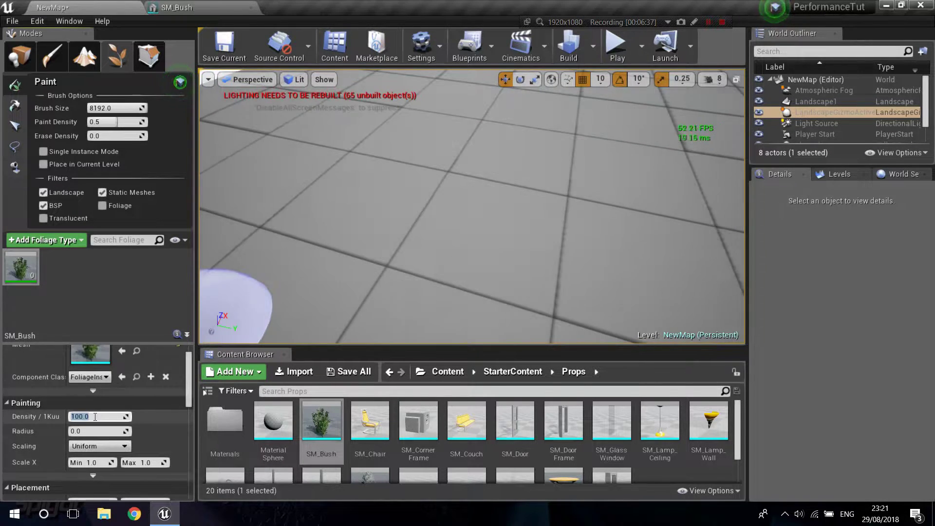
pyautogui.press('Return')
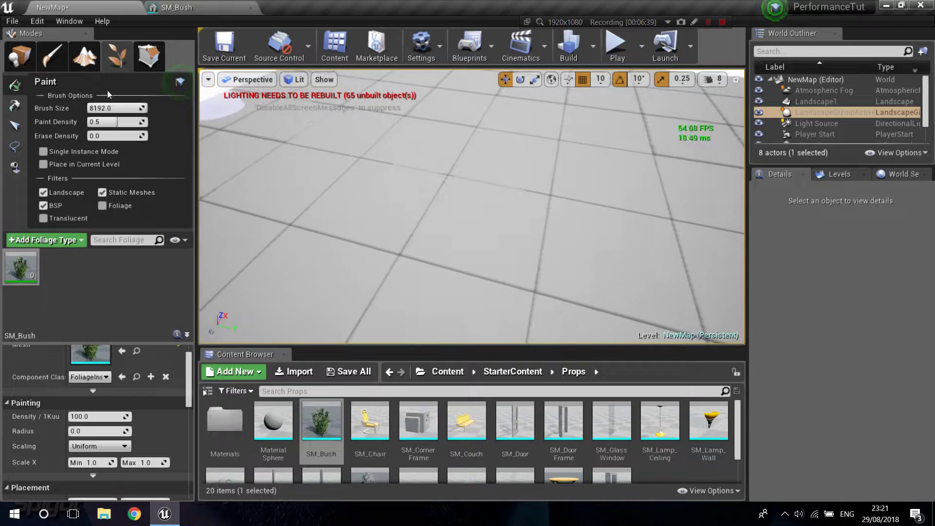
pyautogui.press('s')
pyautogui.moveTo(396, 183)
pyautogui.mouseDown(button='right')
pyautogui.moveTo(428, 189)
pyautogui.moveTo(418, 195)
pyautogui.mouseUp(button='right')
pyautogui.moveTo(395, 183)
pyautogui.mouseDown()
pyautogui.moveTo(298, 277)
pyautogui.moveTo(347, 252)
pyautogui.moveTo(350, 214)
pyautogui.mouseUp()
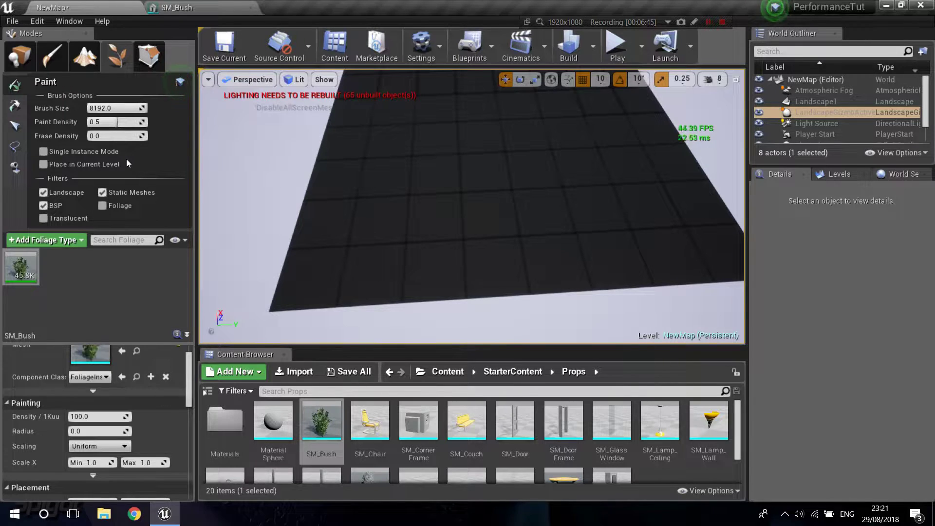
# Step: Set the foliage brush size to 65536 for covering the large landscape
pyautogui.click(105, 107)
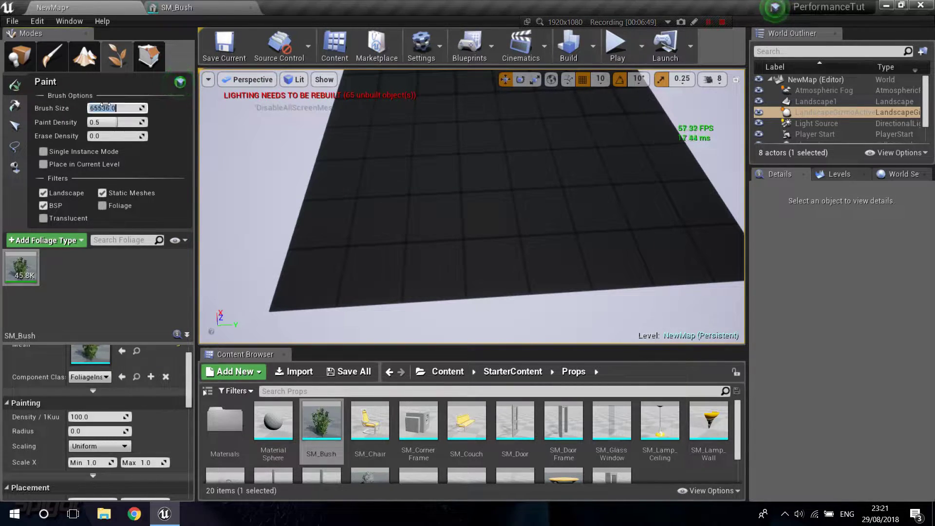
pyautogui.moveTo(501, 194); pyautogui.dragTo(468, 176, button='right')
pyautogui.press('s')
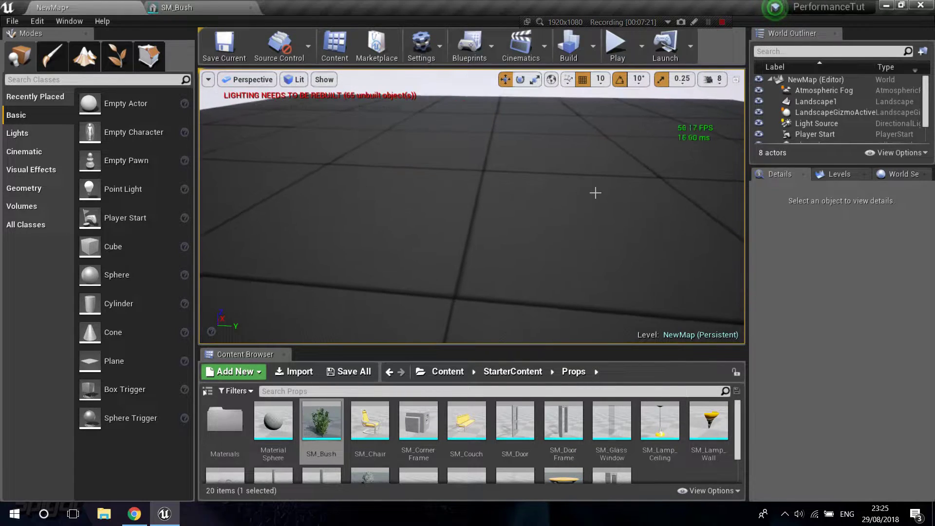
# Step: Select Landscape1 and enter its Z location
pyautogui.click(474, 180)
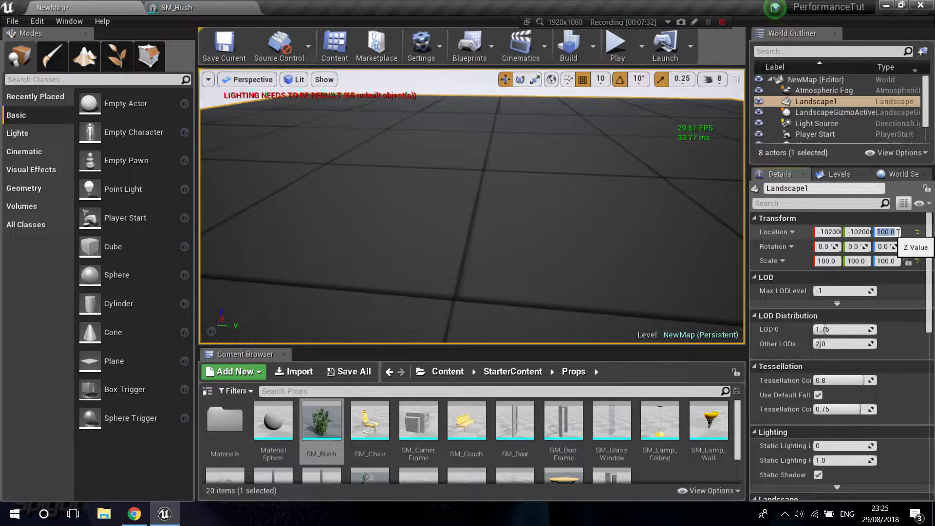
pyautogui.press('Return')
pyautogui.moveTo(528, 227)
pyautogui.mouseDown(button='right')
pyautogui.moveTo(540, 238)
pyautogui.moveTo(528, 228)
pyautogui.mouseUp(button='right')
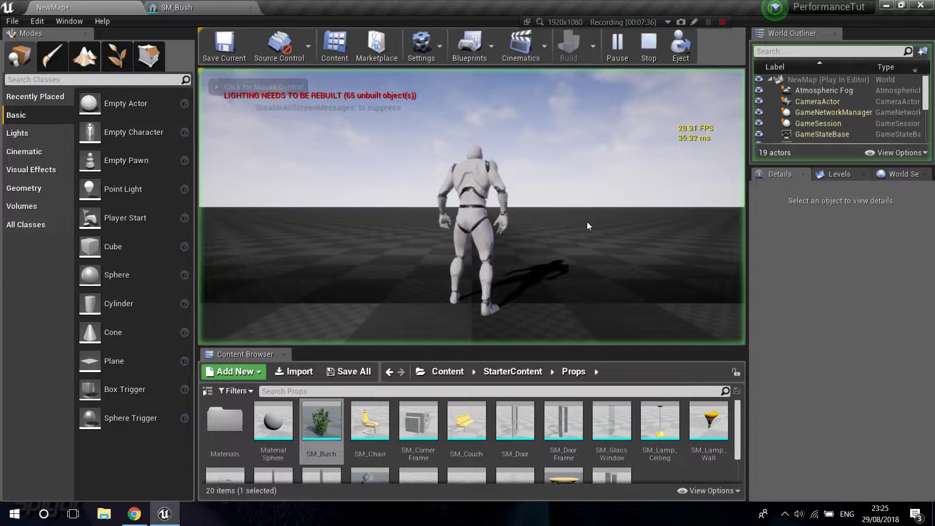
# Step: Test-play the level by running the character across the ground, and end the play session
pyautogui.click(586, 222)
pyautogui.press('w')
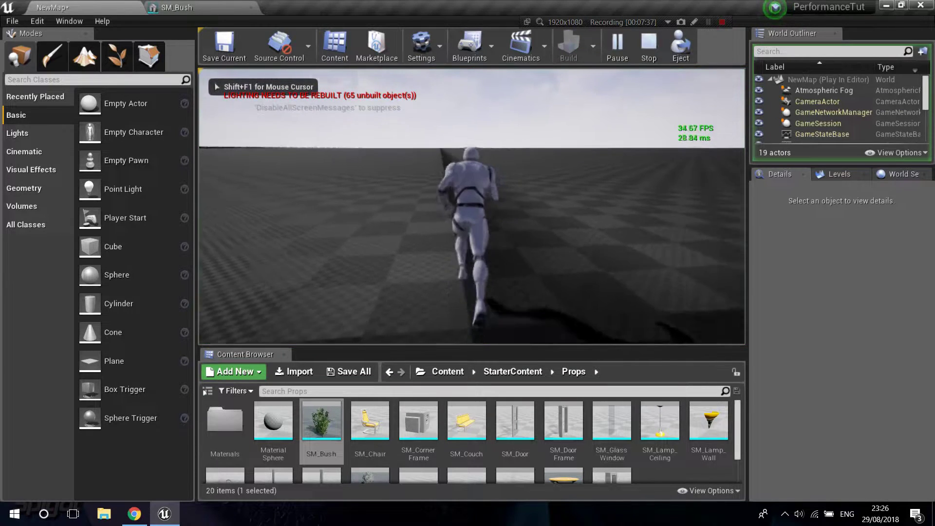
pyautogui.press('Escape')
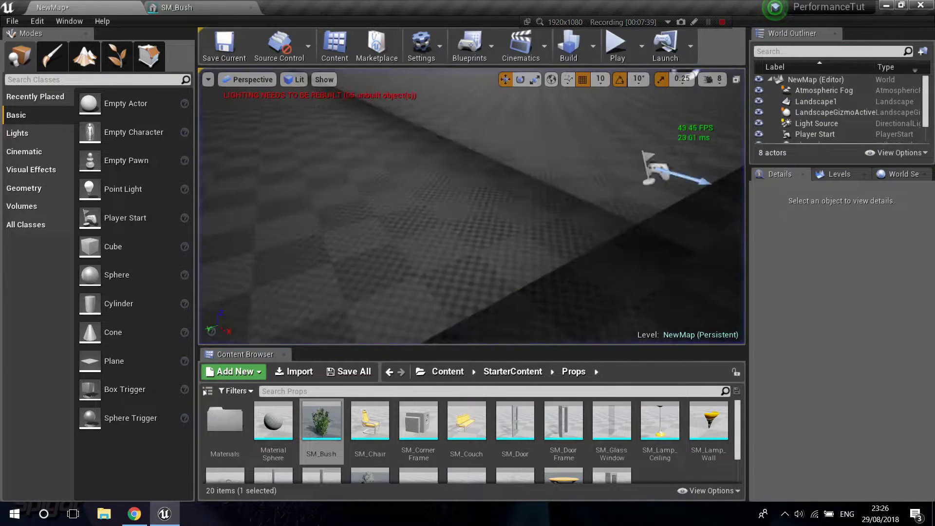
# Step: Move the Player Start to about X -44330, Y 13740, Z 112, within the bush-covered part of the landscape
pyautogui.press('w')
pyautogui.moveTo(487, 207); pyautogui.dragTo(419, 224, button='right')
pyautogui.click(501, 237)
pyautogui.press('w')
pyautogui.press('f')
pyautogui.press('s')
pyautogui.moveTo(485, 251); pyautogui.dragTo(513, 200, button='right')
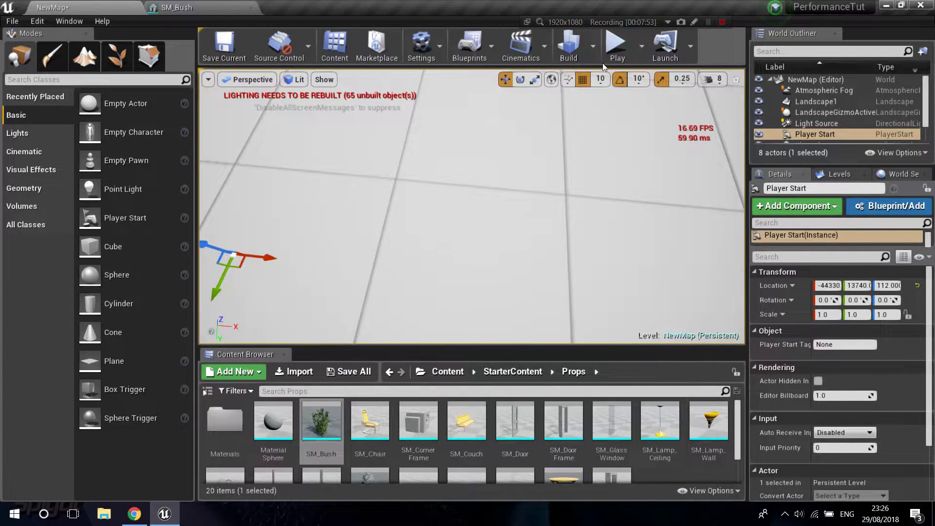
# Step: Play the level from the new start point, run and jump among the bushes to check performance, and stop playing
pyautogui.hotkey('alt', 'p')
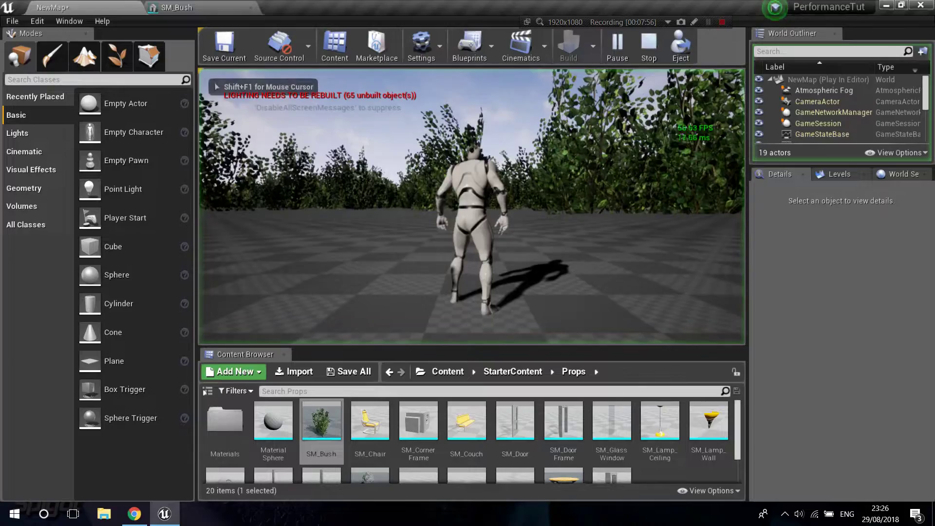
pyautogui.press('w')
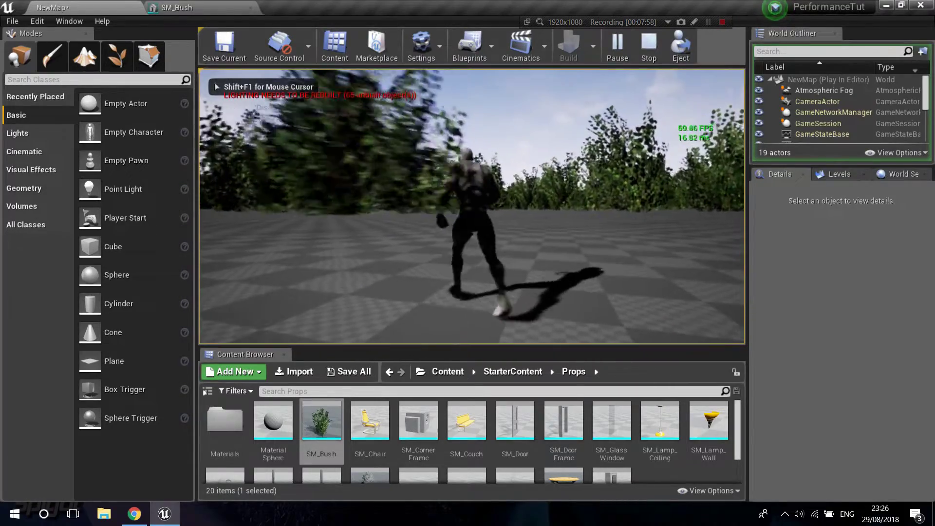
pyautogui.press('space')
pyautogui.press('w')
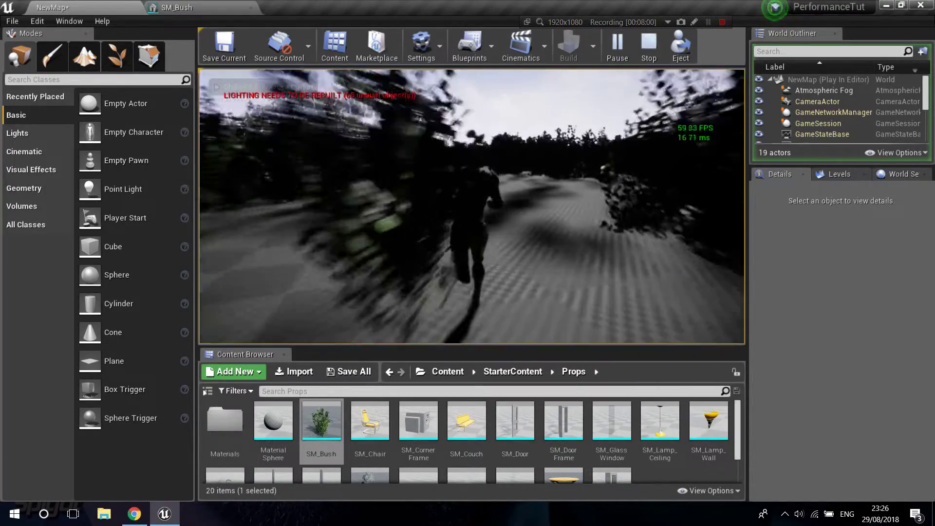
pyautogui.press('w')
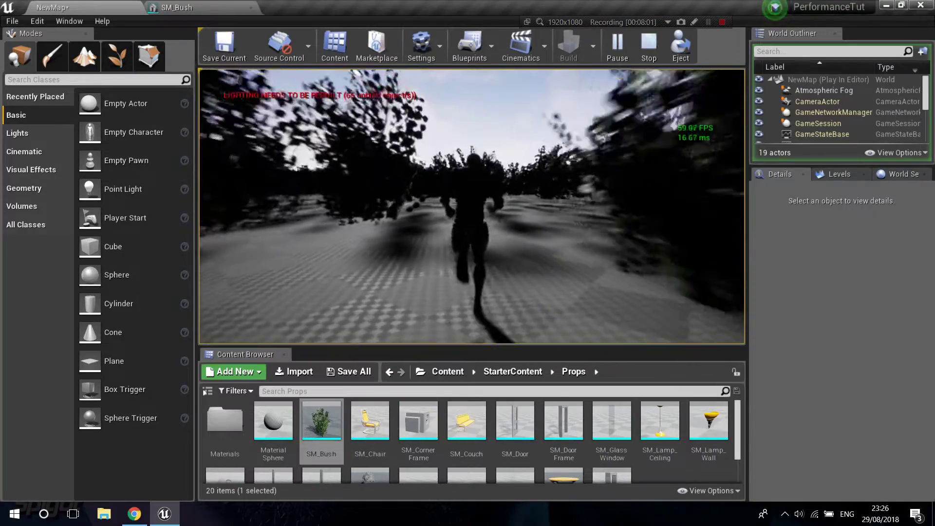
pyautogui.press('space')
pyautogui.press('w')
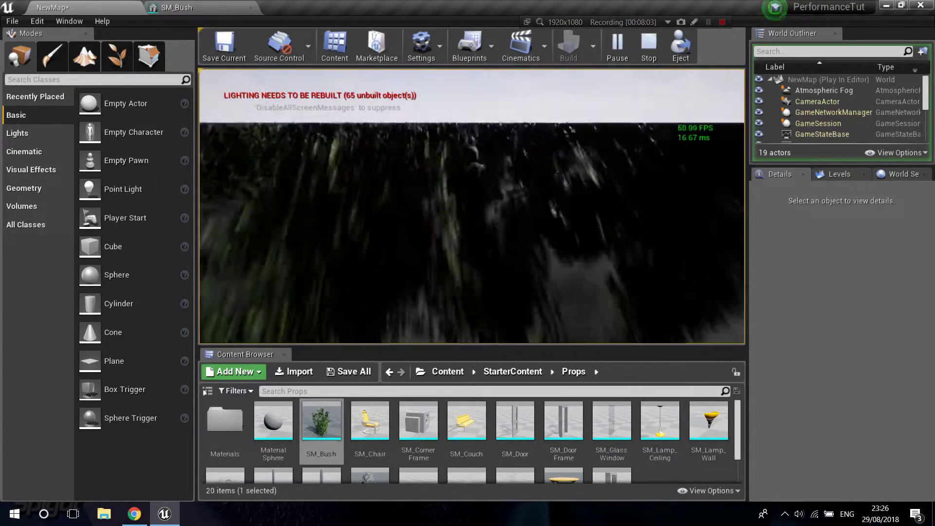
pyautogui.press('w')
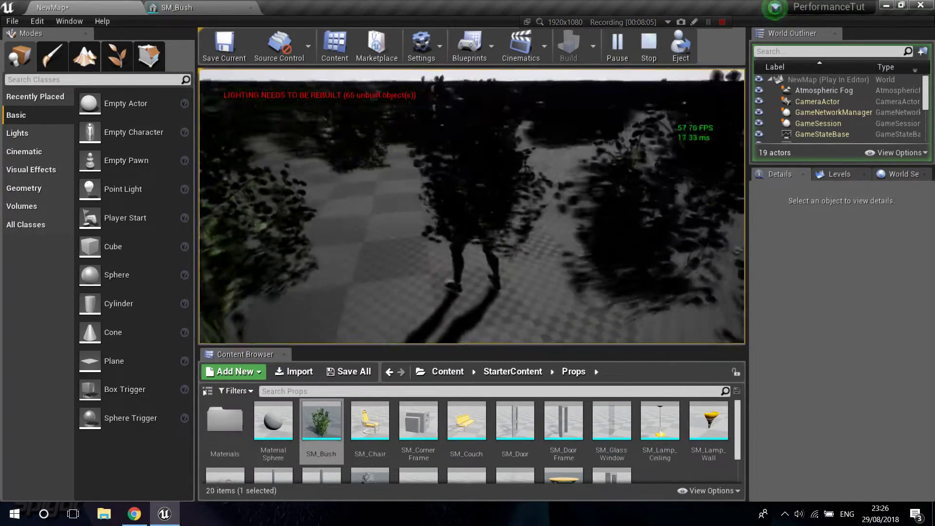
pyautogui.press('w')
pyautogui.press('Escape')
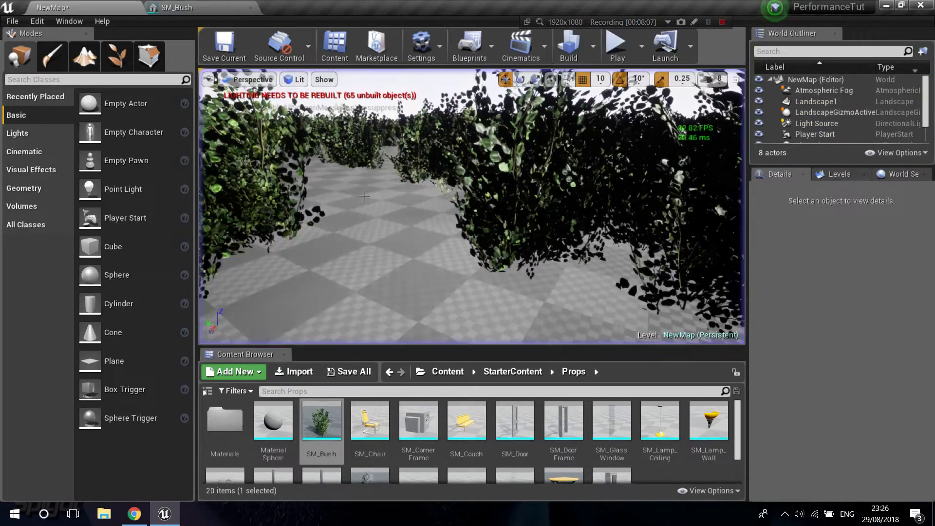
# Step: Switch to the Foliage painting mode and view the bush-covered landscape from above
pyautogui.click(105, 62)
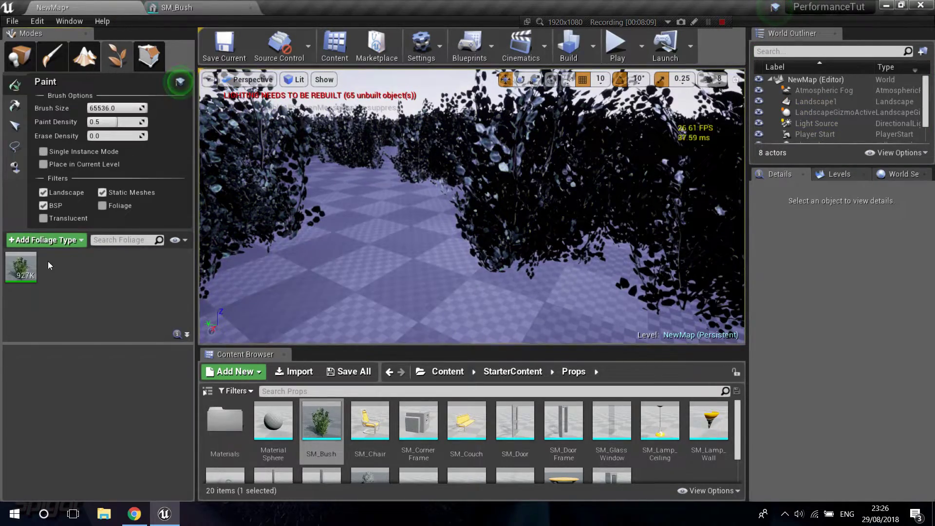
pyautogui.moveTo(360, 214); pyautogui.dragTo(372, 236, button='right')
pyautogui.press('s')
pyautogui.press('w')
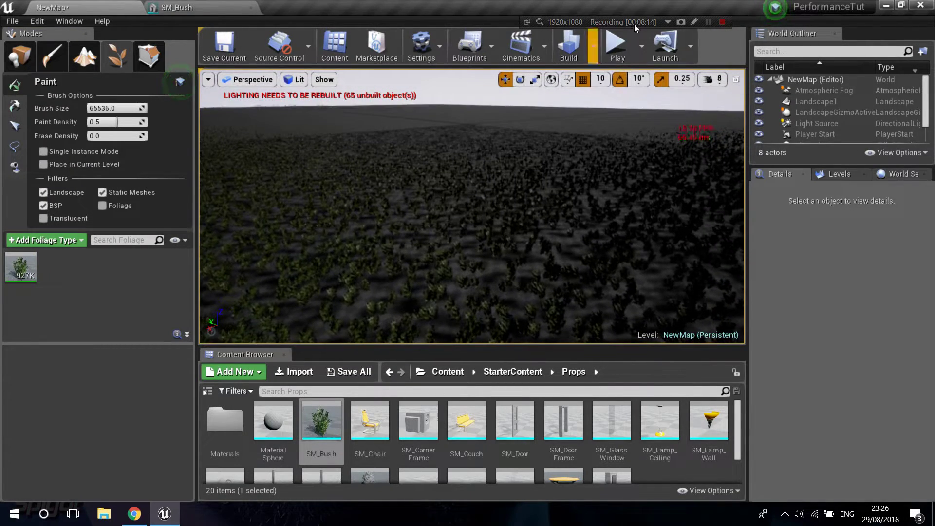
# Step: Play the level in the viewport, run the character forward among the bushes, and stop playing
pyautogui.click(621, 39)
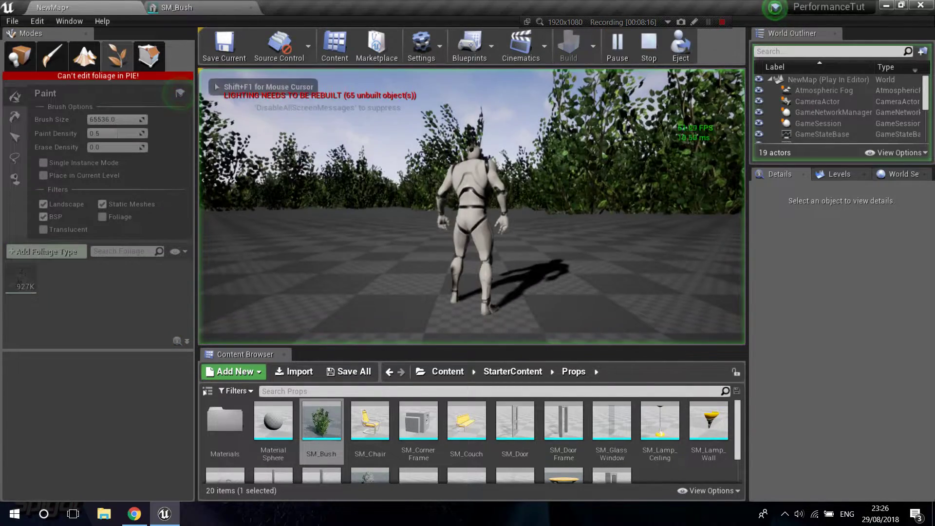
pyautogui.press('w')
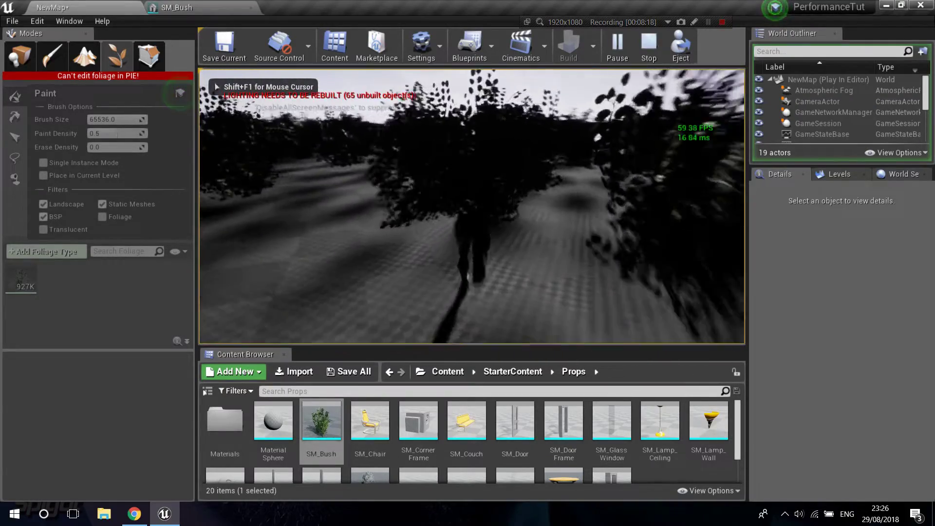
pyautogui.hotkey('shift', 'F1')
pyautogui.press('Escape')
# Step: Play the level in a New Editor Window (PIE), run and jump the character through the bushes, and end the session
pyautogui.click(641, 47)
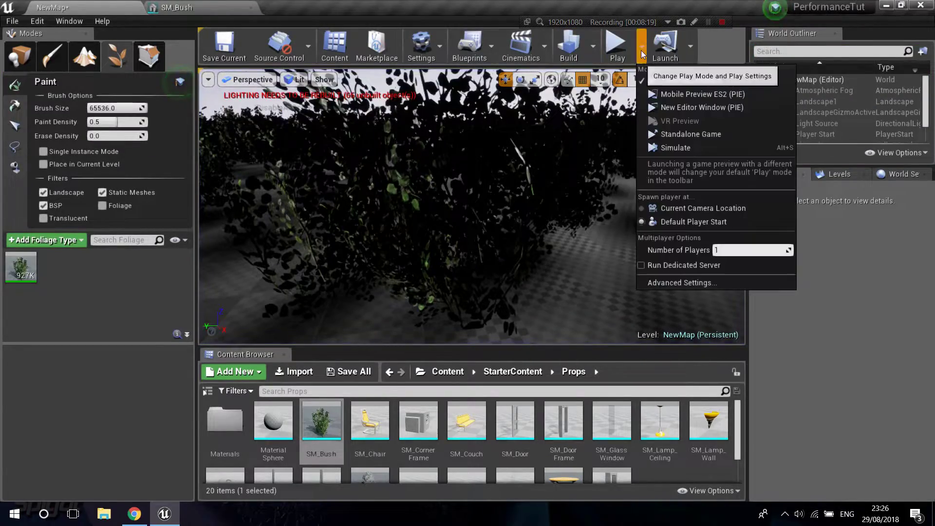
pyautogui.click(699, 106)
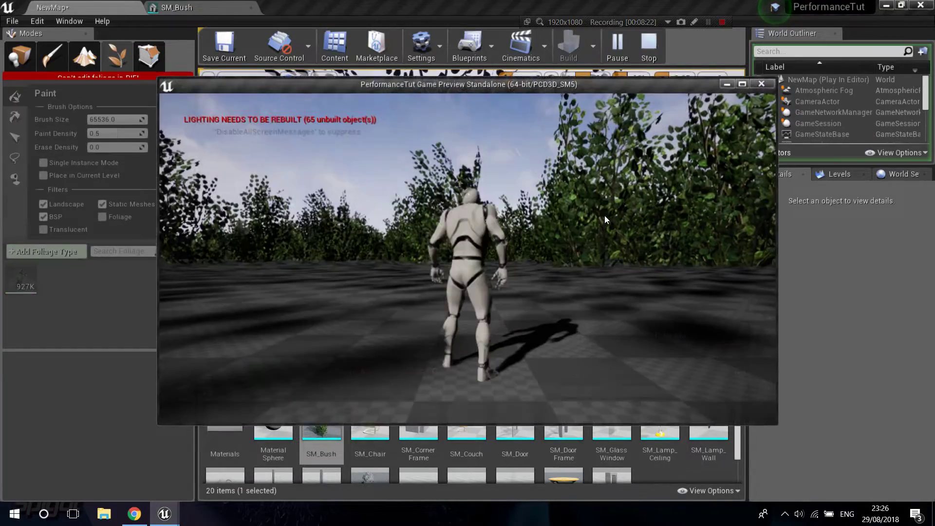
pyautogui.click(603, 215)
pyautogui.press('w')
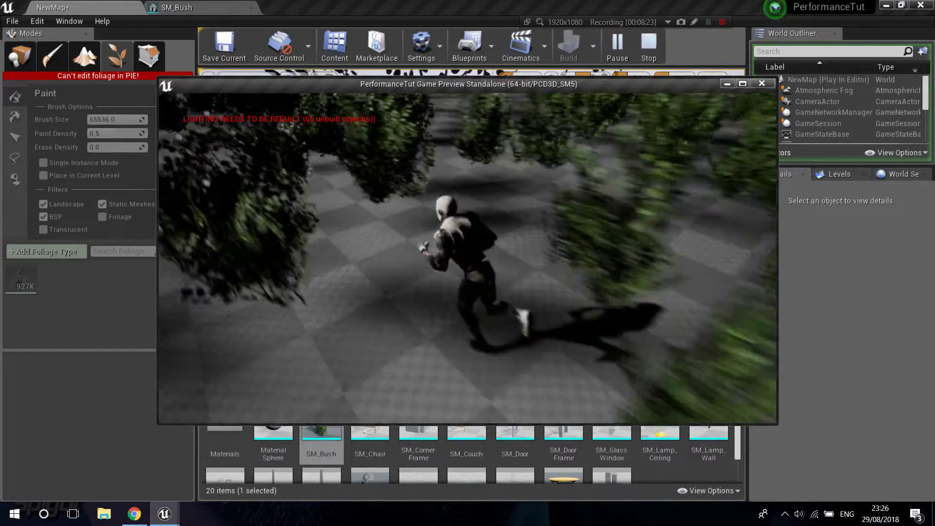
pyautogui.press('space')
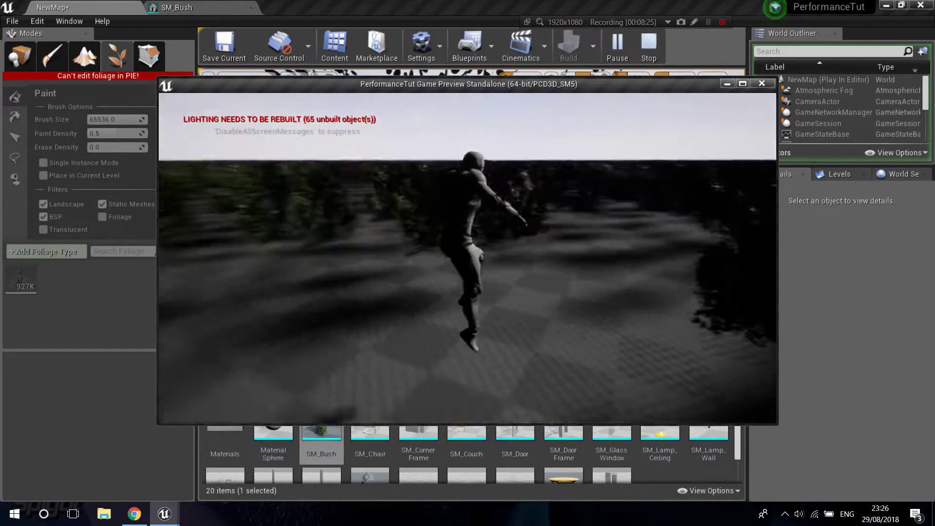
pyautogui.press('space')
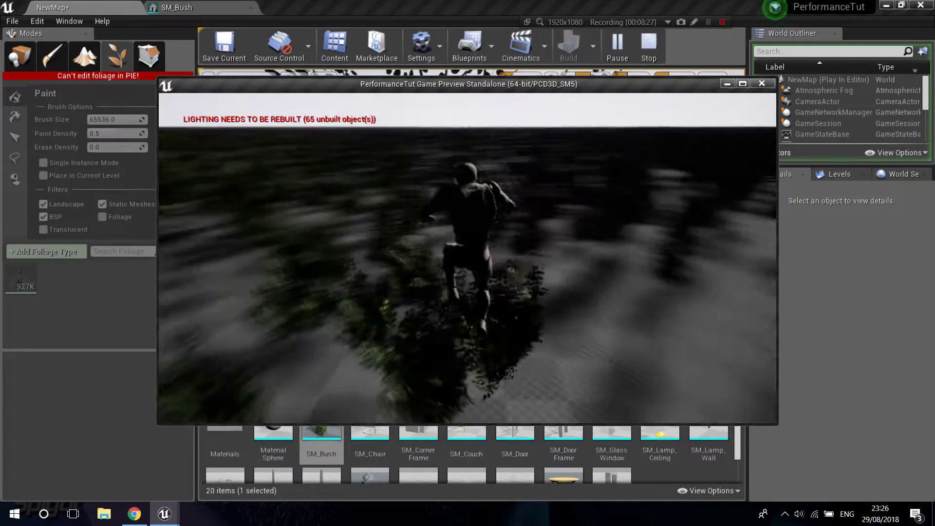
pyautogui.press('space')
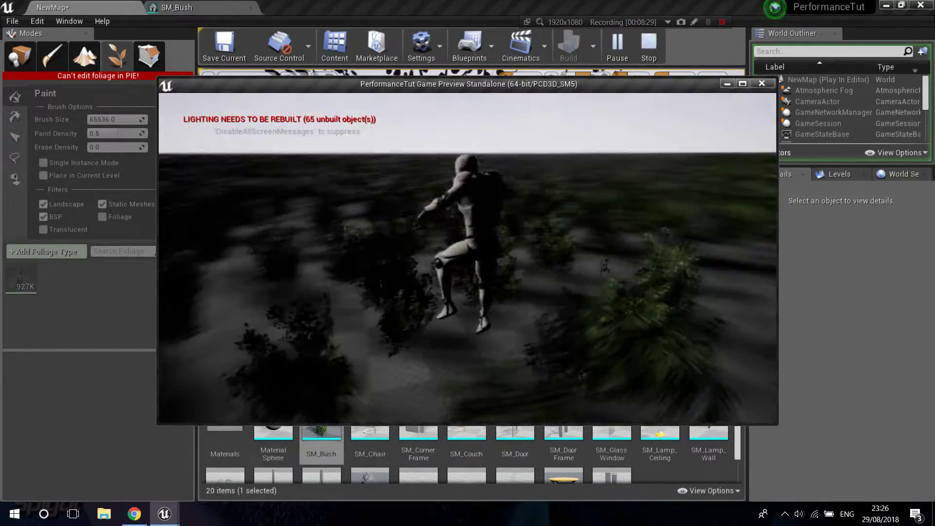
pyautogui.press('space')
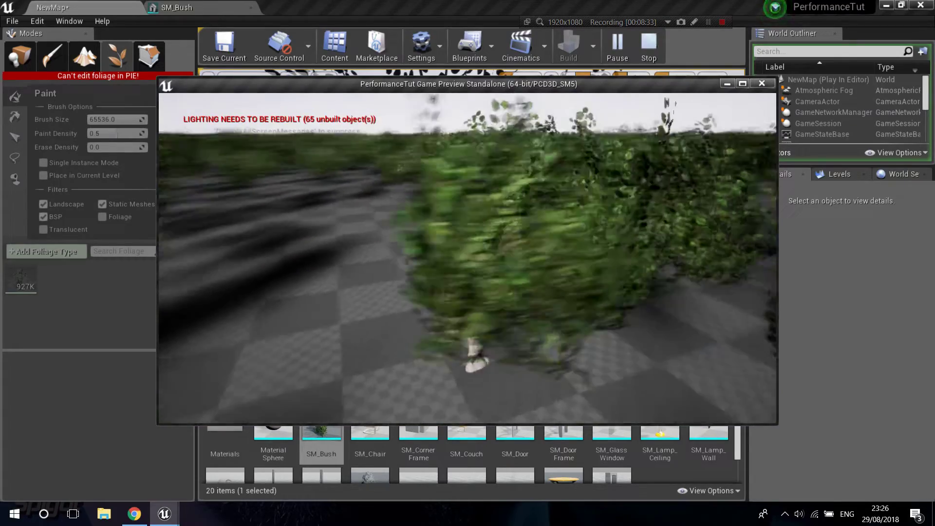
pyautogui.press('Escape')
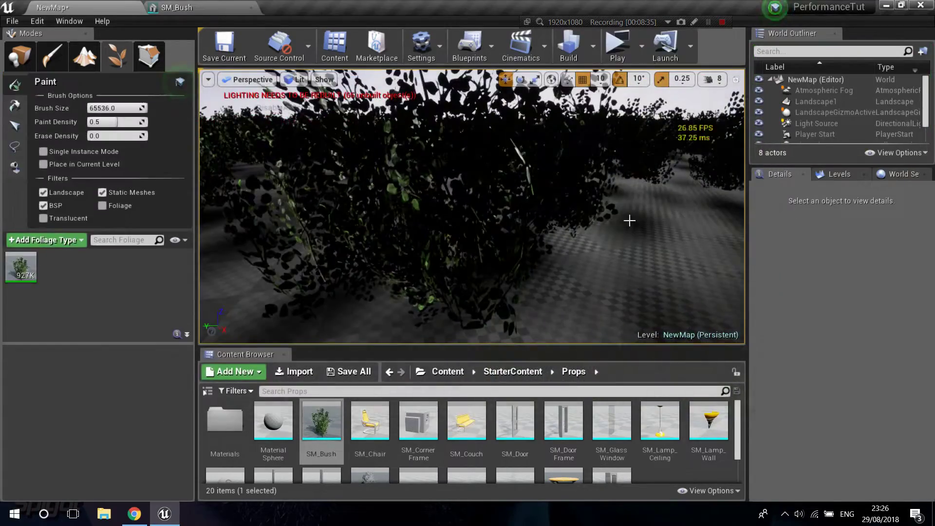
# Step: Open the SM_Bush mesh and apply 1 as its Number of LODs
pyautogui.moveTo(630, 221); pyautogui.dragTo(613, 266, button='right')
pyautogui.press('s')
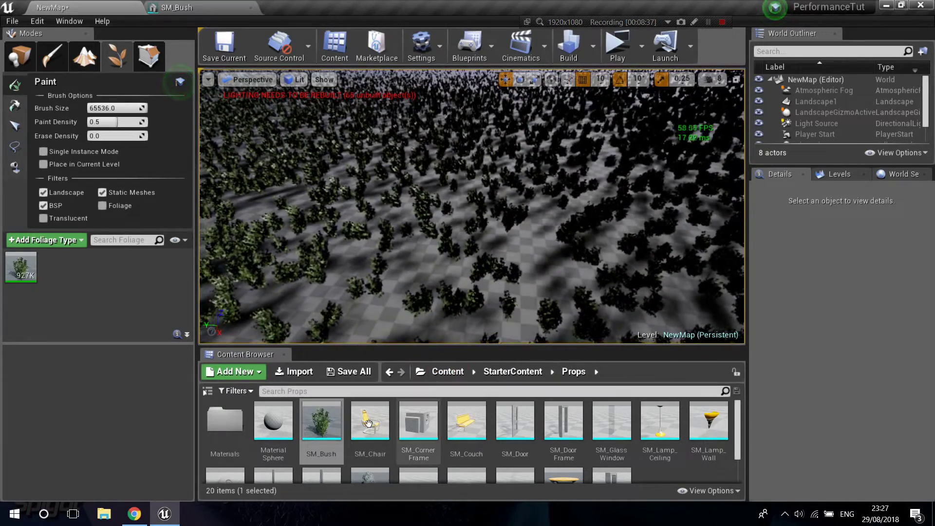
pyautogui.doubleClick(321, 420)
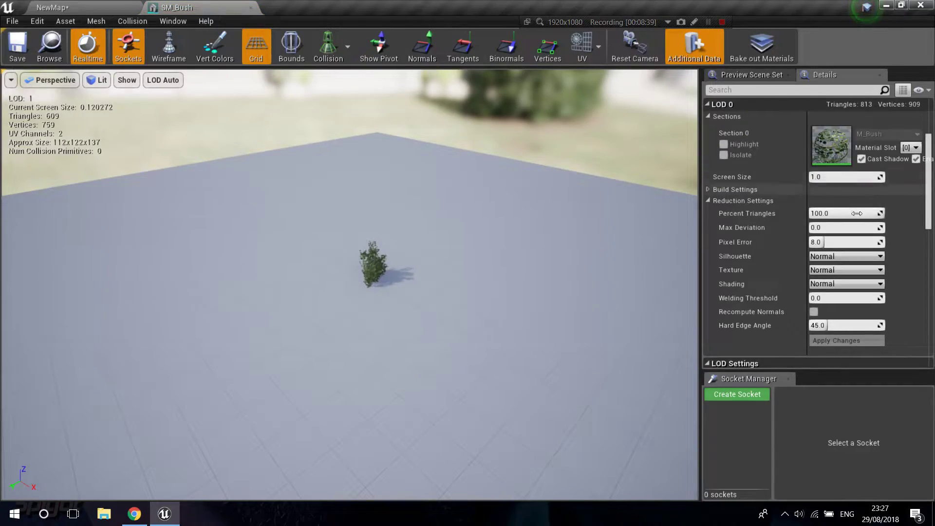
pyautogui.scroll(5, 847, 223)
pyautogui.scroll(-10, 800, 225)
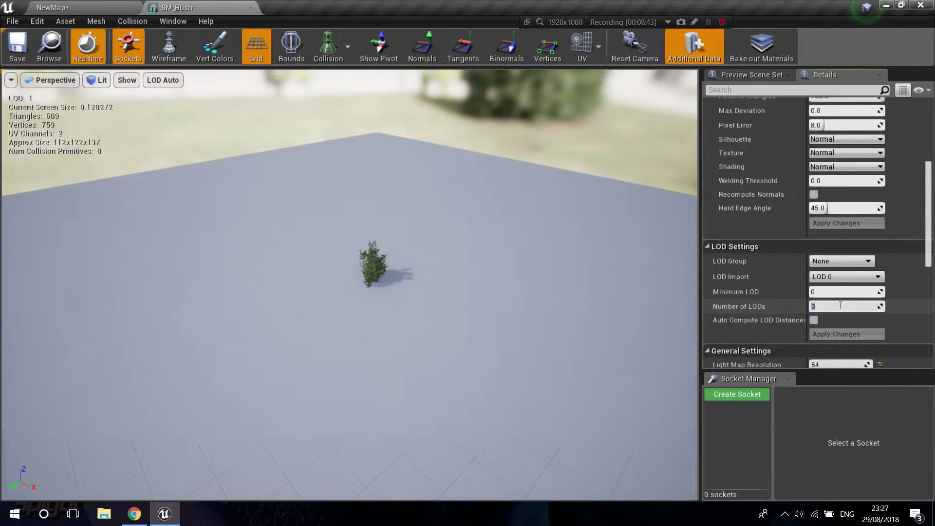
pyautogui.click(838, 334)
# Step: Return to NewMap, play it in a new window with the single-LOD bushes, run and jump around, and stop playing
pyautogui.click(94, 6)
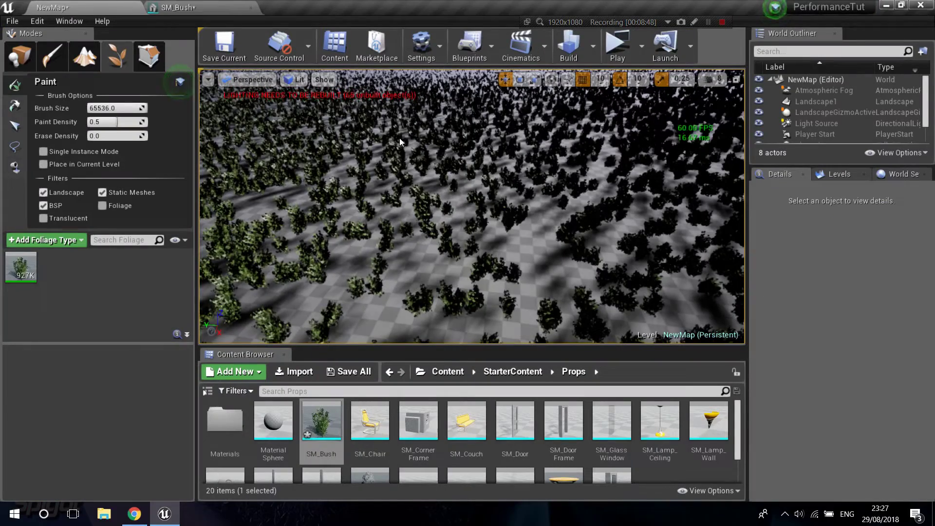
pyautogui.moveTo(400, 138); pyautogui.dragTo(400, 138, button='right')
pyautogui.press('w')
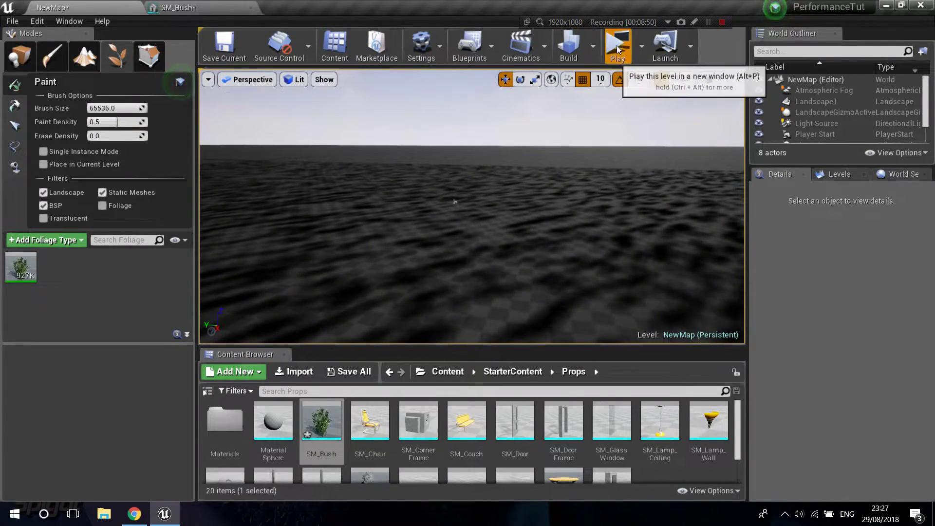
pyautogui.press('w')
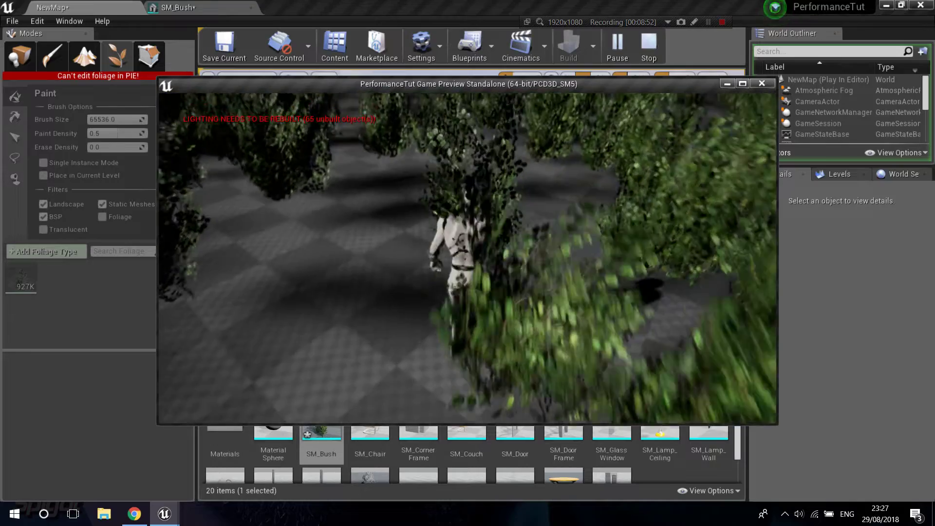
pyautogui.press('w')
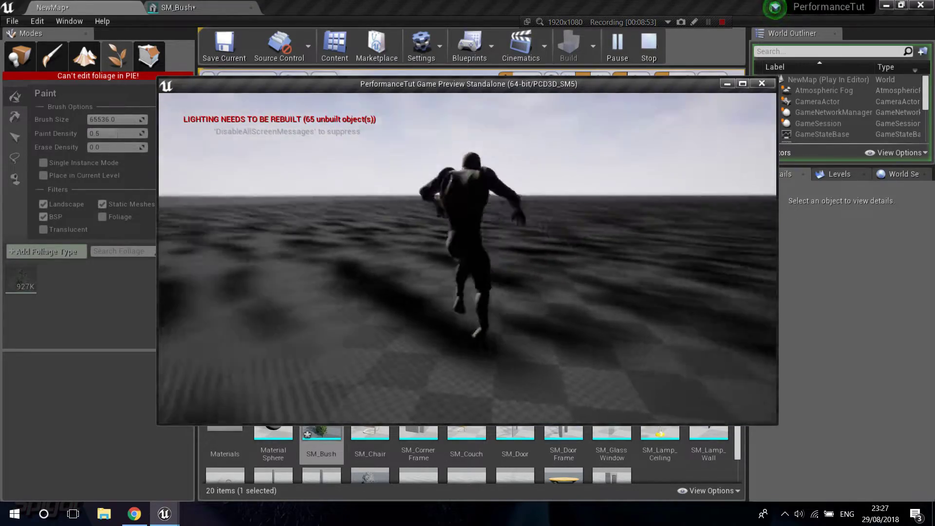
pyautogui.press('w')
pyautogui.press('space')
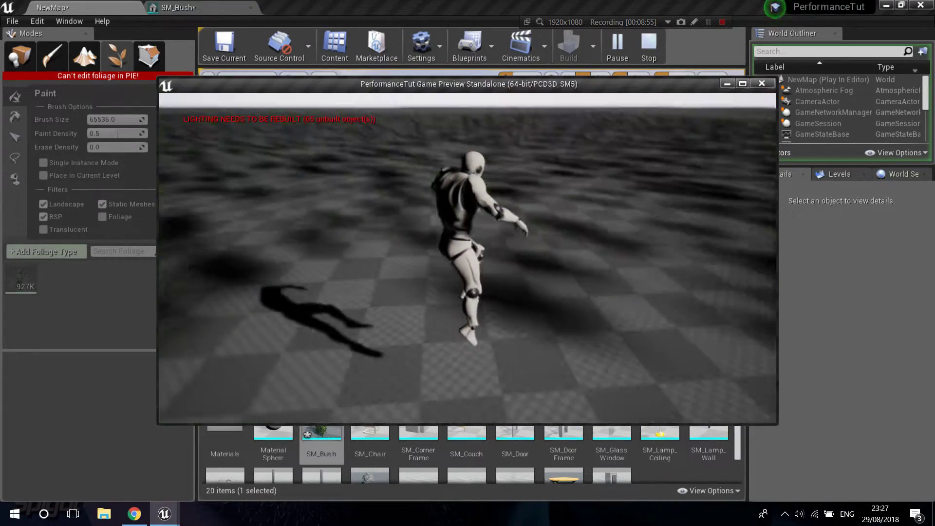
pyautogui.press('w')
pyautogui.press('space')
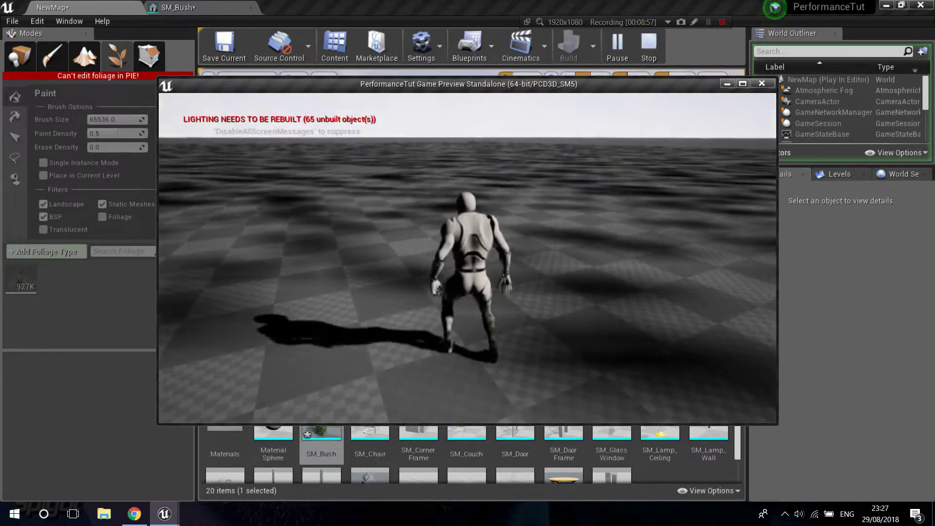
pyautogui.press('w')
pyautogui.press('space')
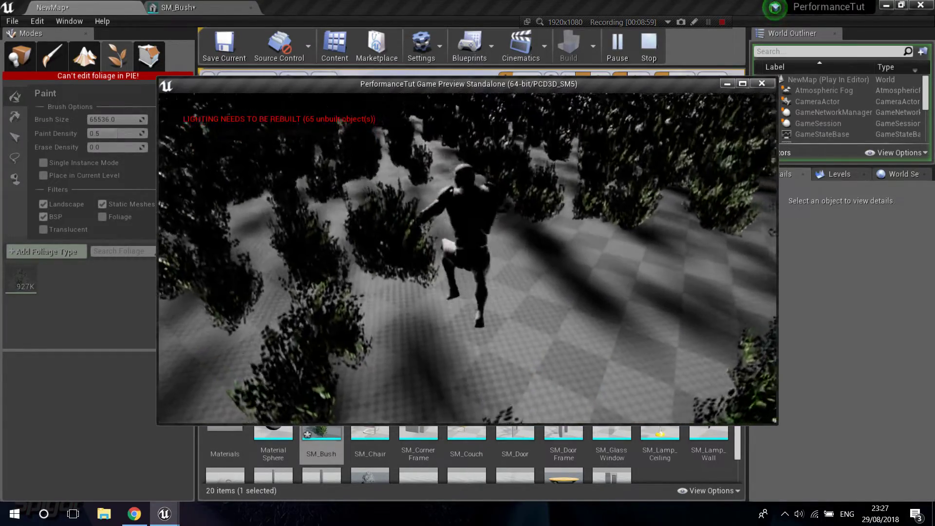
pyautogui.press('w')
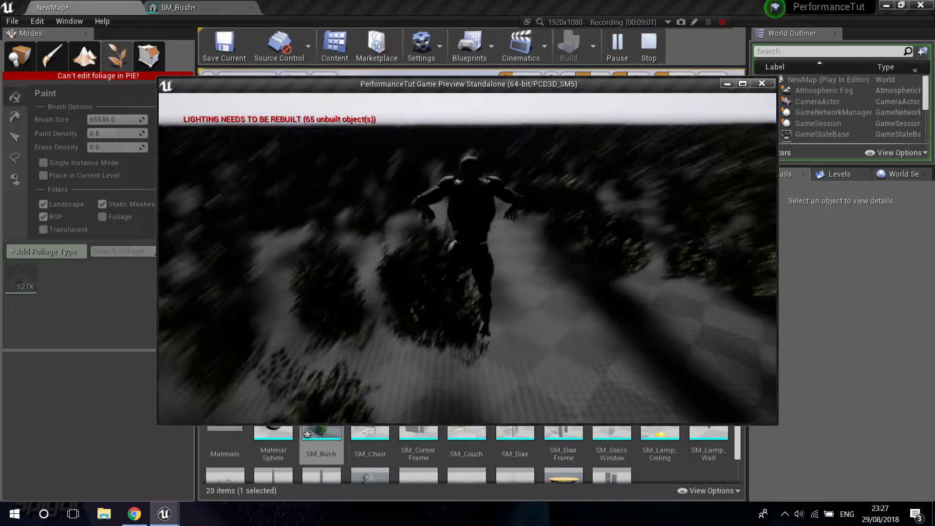
pyautogui.press('w')
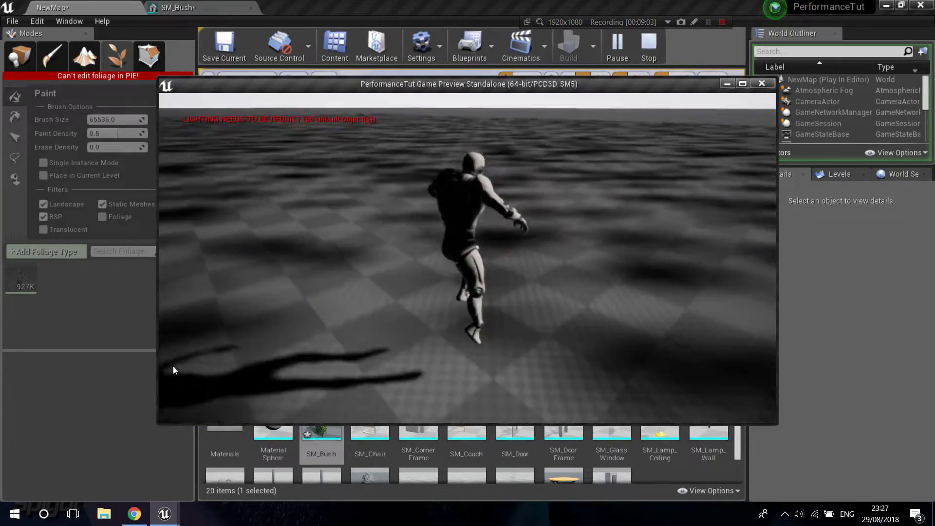
pyautogui.press('Escape')
# Step: Paint more SM_Bush foliage over the landscape with brush size 65536 and density 0.5, and inspect the coverage
pyautogui.moveTo(563, 268); pyautogui.dragTo(553, 304, button='right')
pyautogui.press('w')
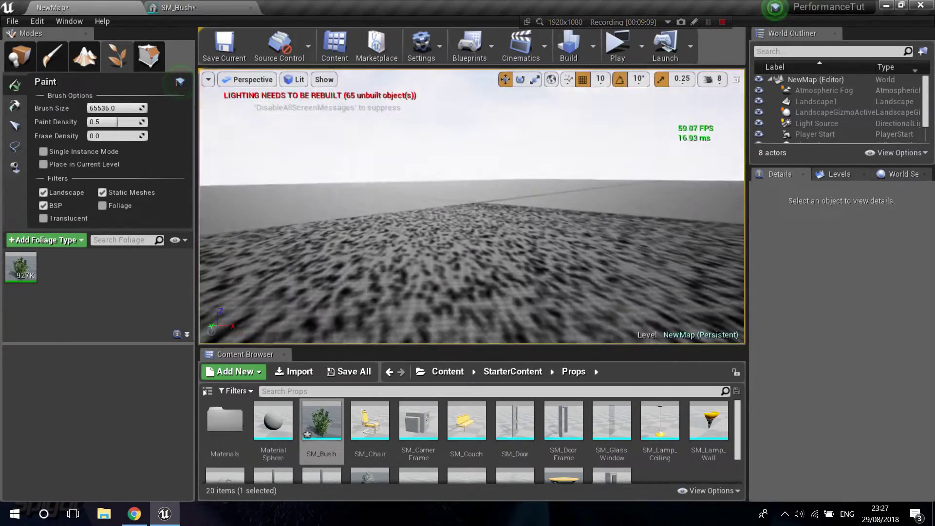
pyautogui.press('w')
pyautogui.moveTo(553, 195); pyautogui.dragTo(488, 187, button='right')
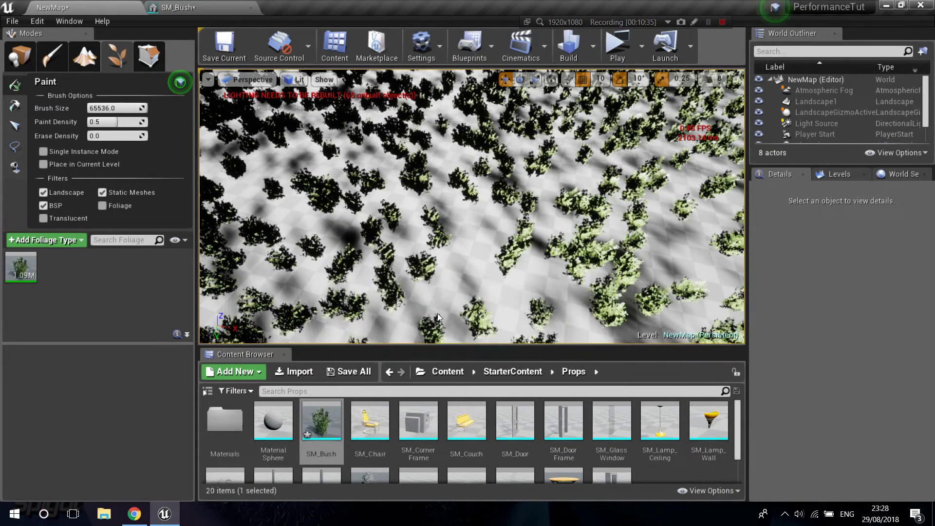
pyautogui.click(493, 267)
pyautogui.moveTo(492, 266); pyautogui.dragTo(492, 205, button='right')
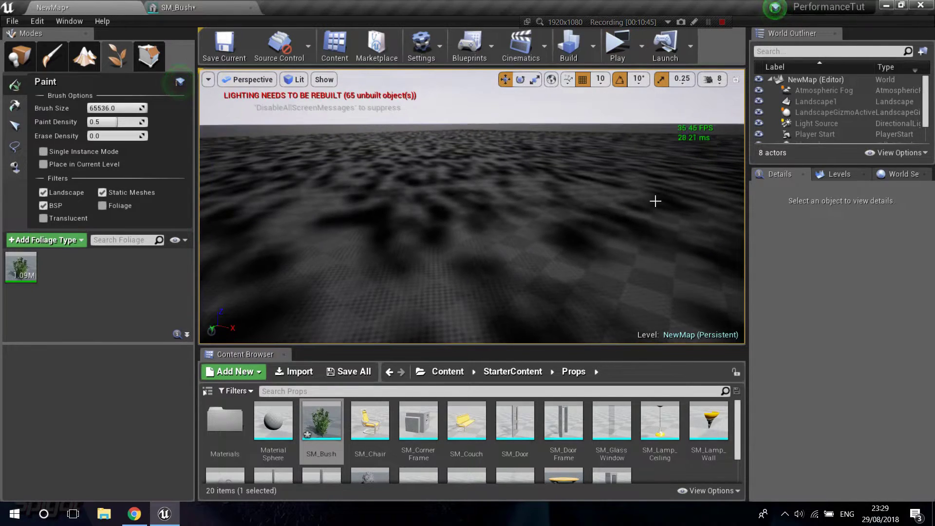
pyautogui.moveTo(528, 265); pyautogui.dragTo(527, 297, button='right')
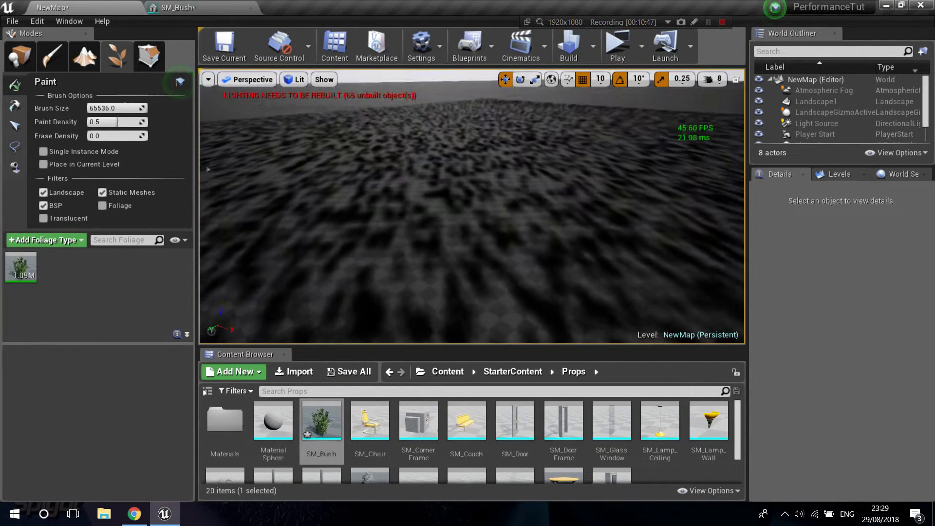
# Step: Review the LOD Settings of SM_Bush and check the frame rate over the painted landscape in NewMap
pyautogui.doubleClick(22, 267)
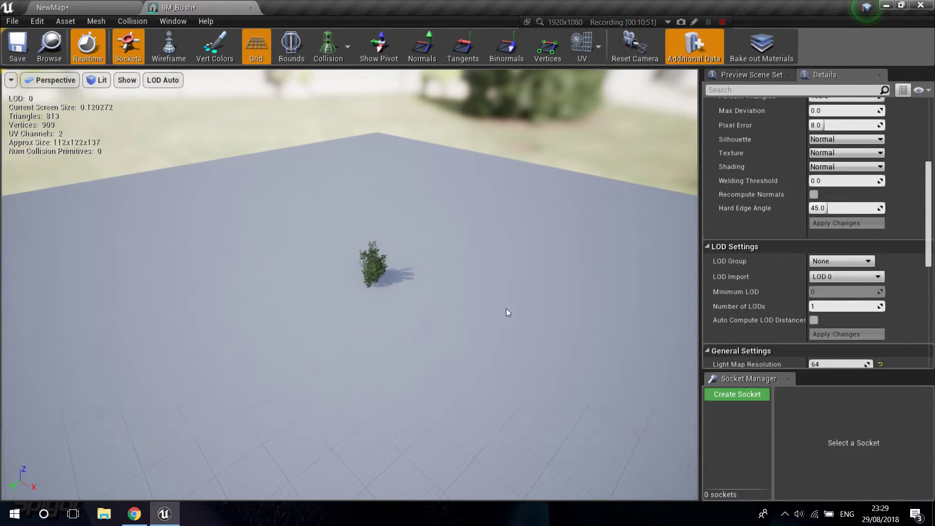
pyautogui.scroll(2, 436, 268)
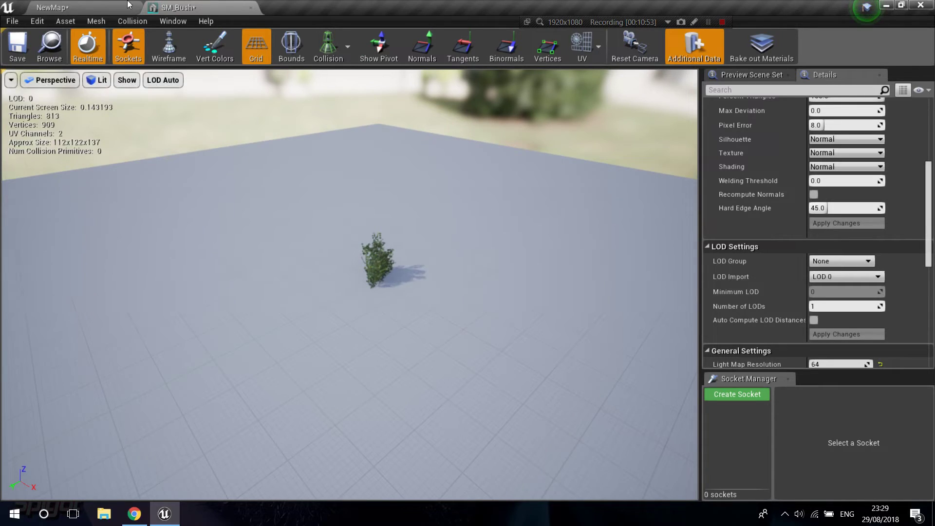
pyautogui.click(129, 4)
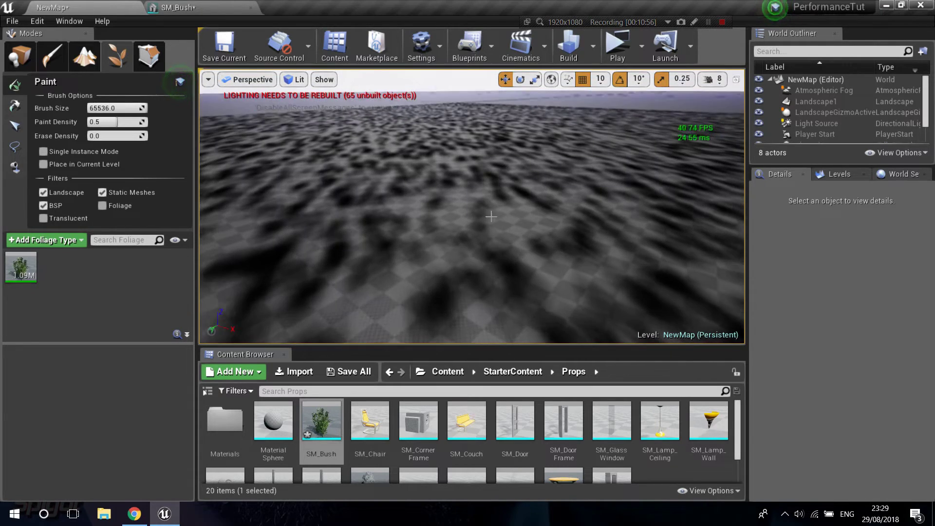
pyautogui.click(177, 7)
pyautogui.scroll(-2, 861, 279)
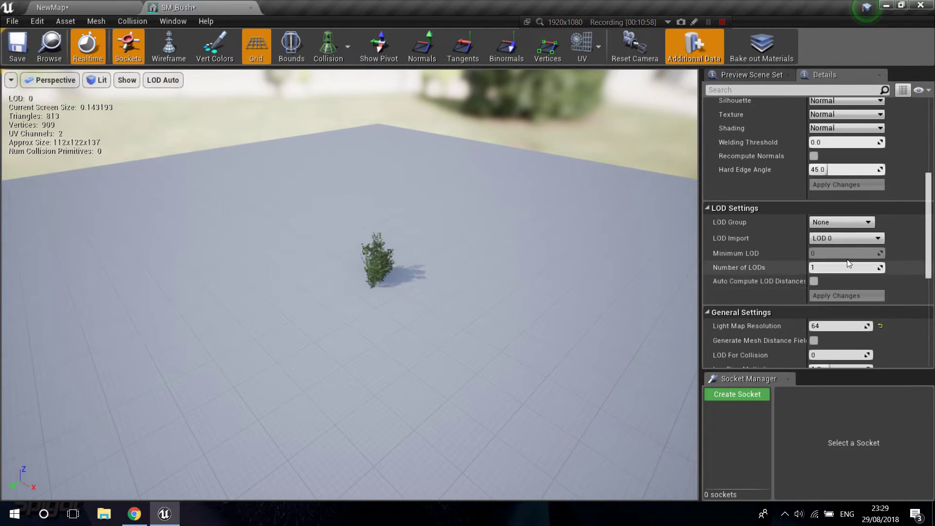
pyautogui.scroll(1, 846, 259)
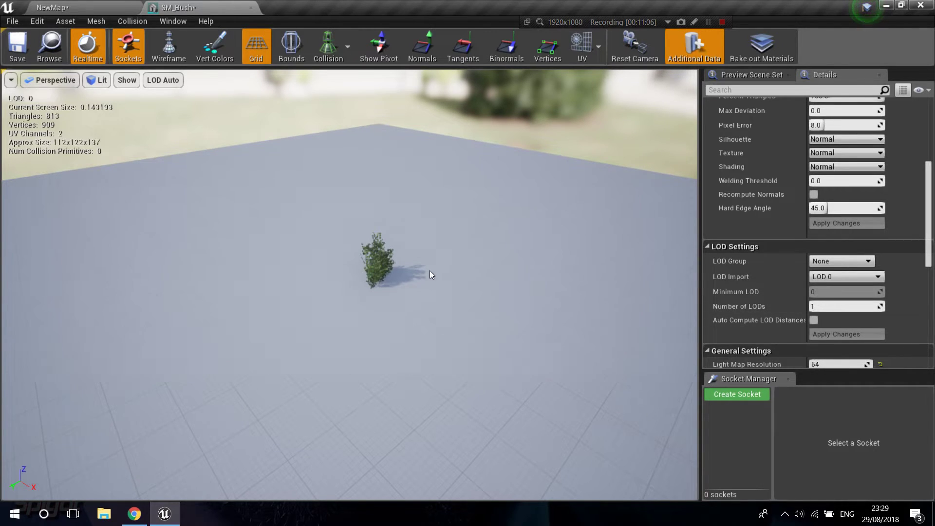
pyautogui.click(59, 8)
pyautogui.moveTo(456, 188); pyautogui.dragTo(457, 141, button='right')
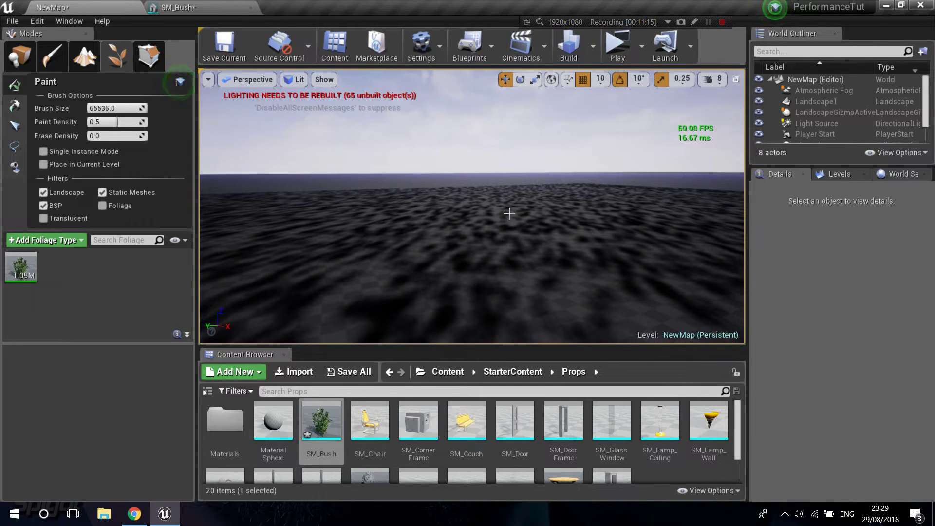
# Step: Save the SM_Bush mesh and examine the bush up close in its preview
pyautogui.click(219, 7)
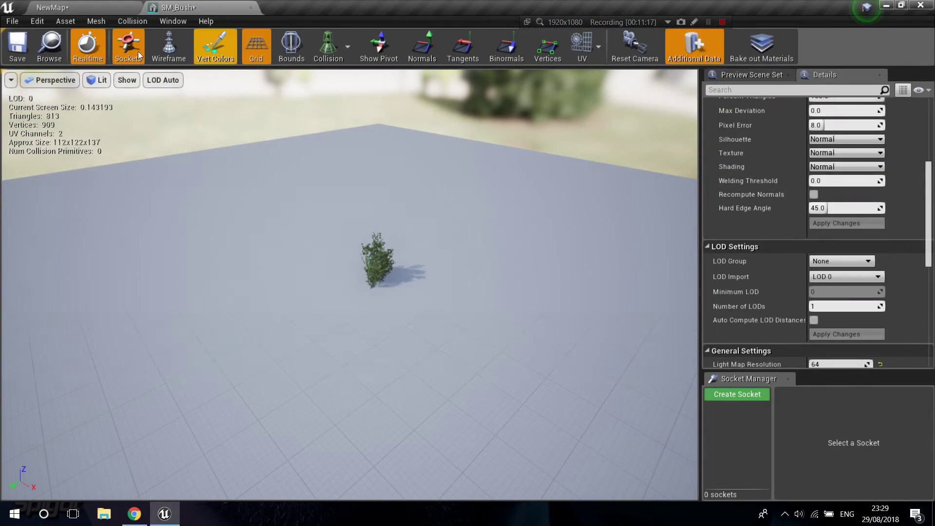
pyautogui.click(19, 46)
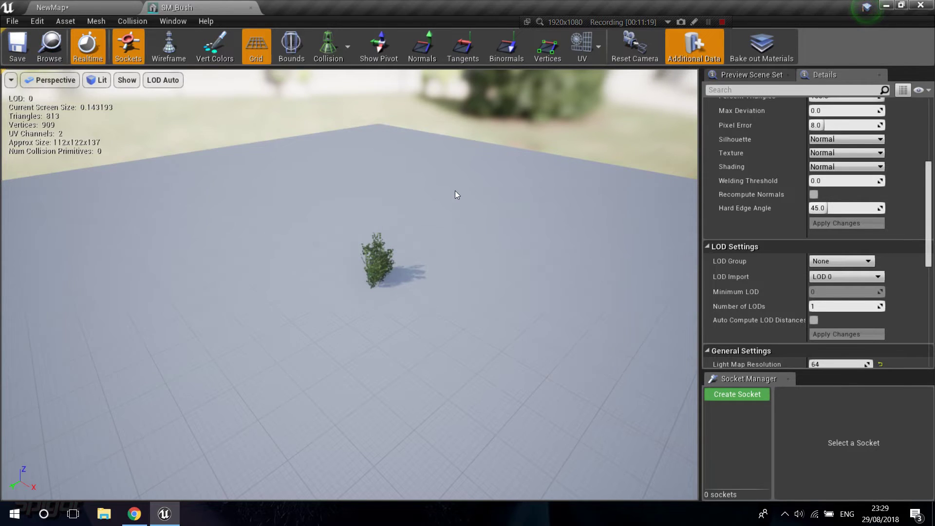
pyautogui.moveTo(455, 191); pyautogui.dragTo(440, 196, button='right')
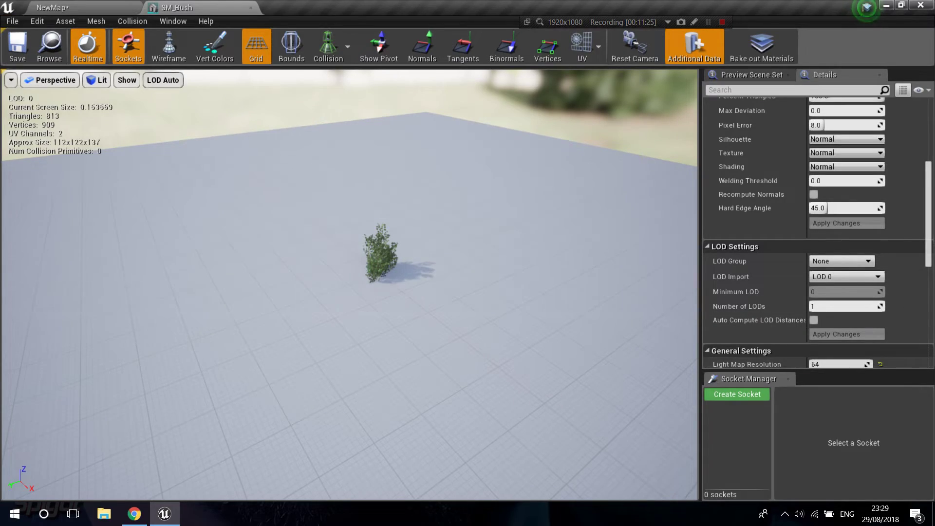
pyautogui.moveTo(419, 204); pyautogui.dragTo(353, 207, button='right')
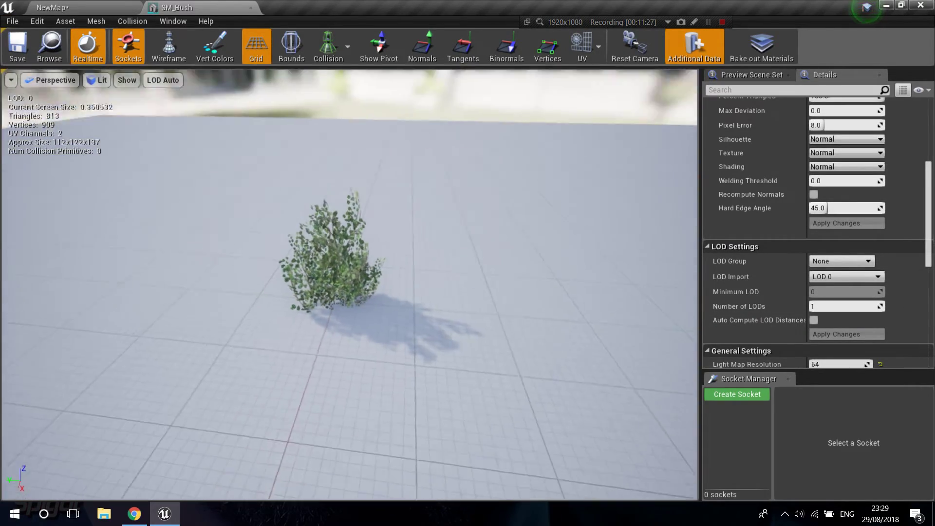
pyautogui.moveTo(360, 146)
pyautogui.mouseDown(button='right')
pyautogui.moveTo(359, 170)
pyautogui.moveTo(350, 161)
pyautogui.mouseUp(button='right')
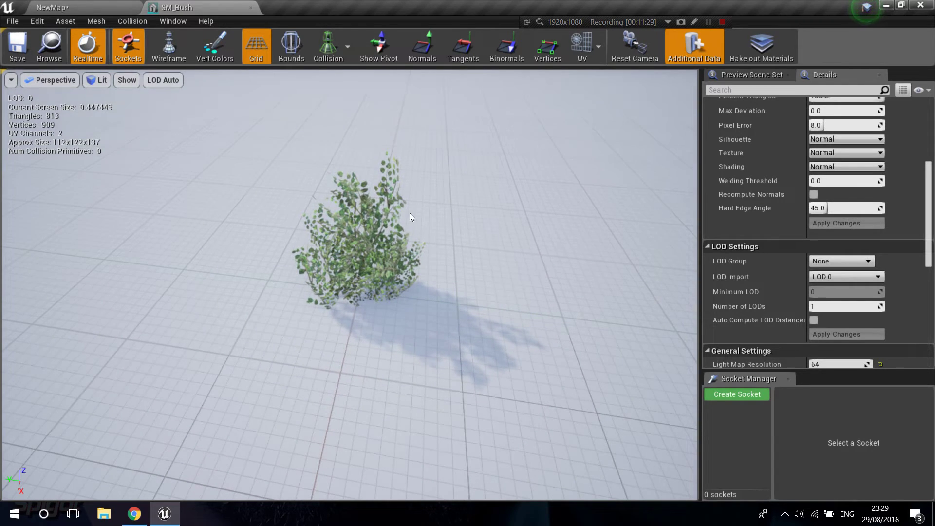